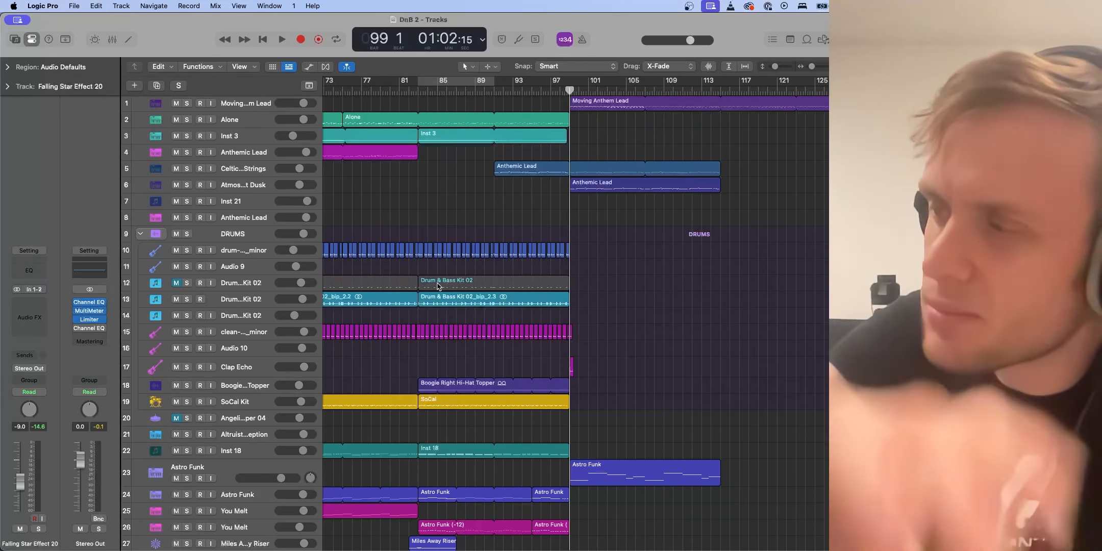
# Play the arrangement from bar 82 to review the build into the drop
pyautogui.hscroll(-5, 454, 301)
pyautogui.scroll(-5, 459, 304)
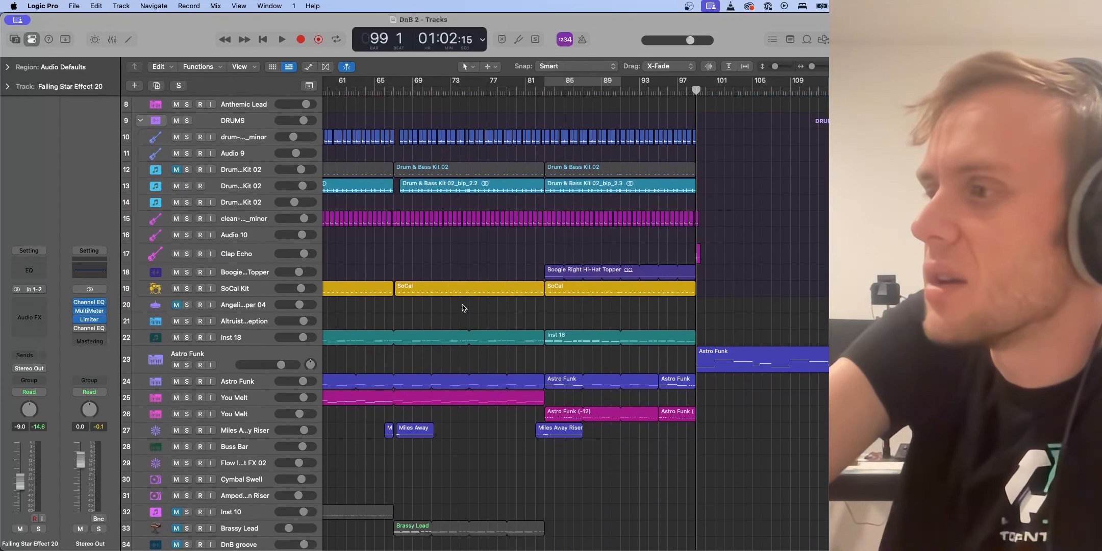
pyautogui.scroll(-8, 462, 308)
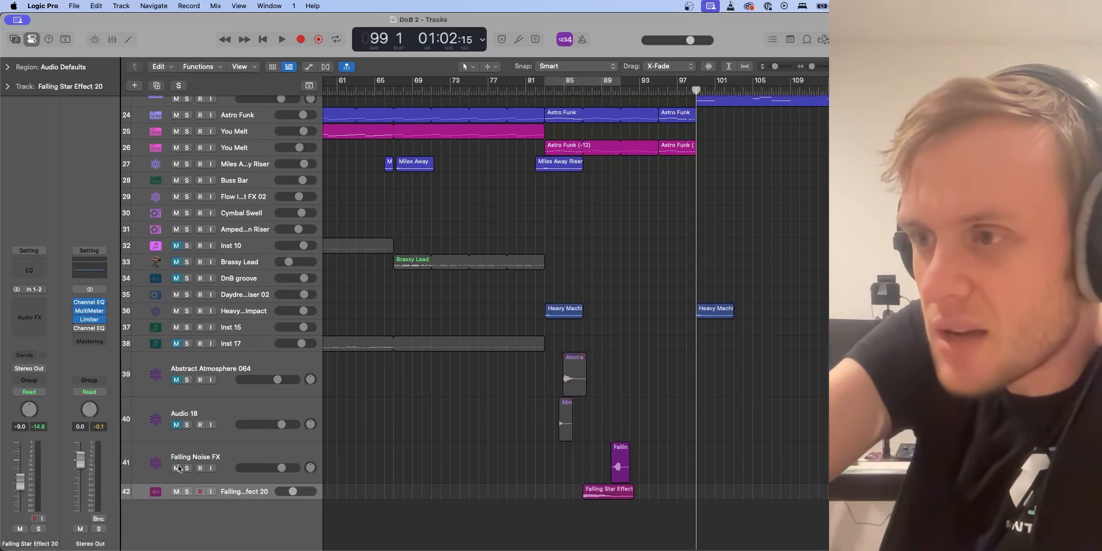
pyautogui.scroll(10, 439, 366)
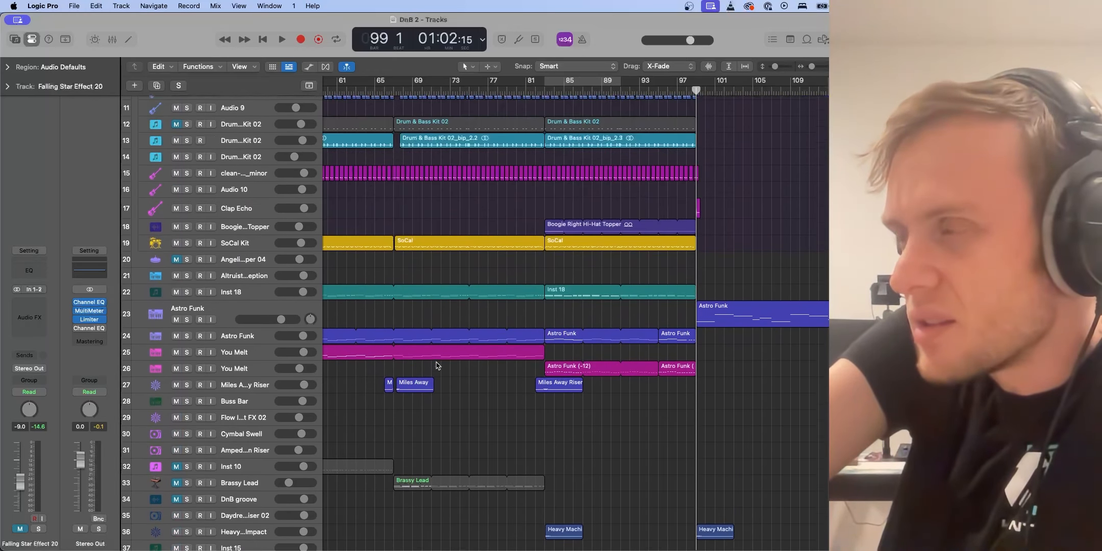
pyautogui.click(534, 87)
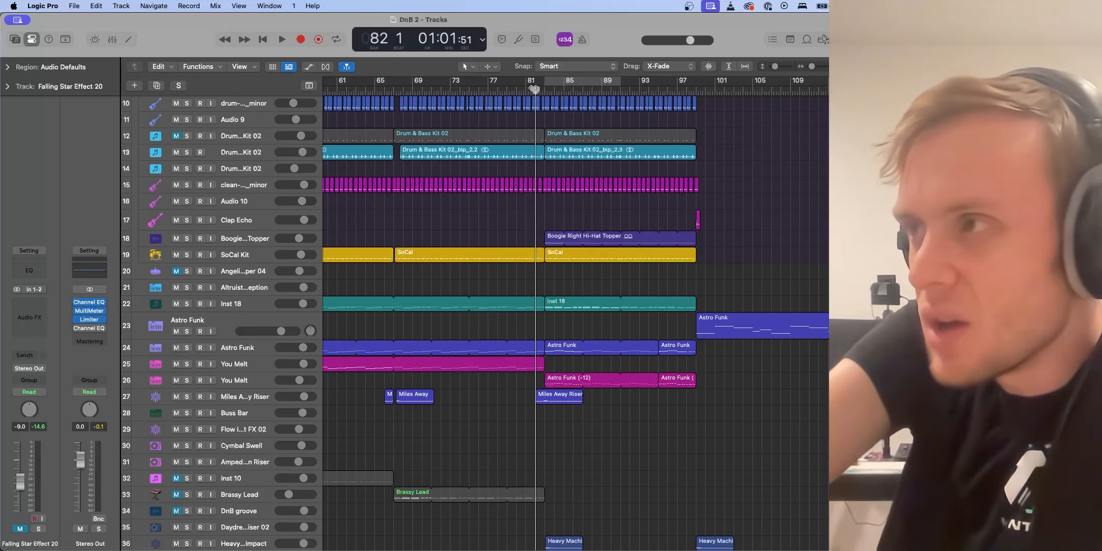
pyautogui.press('space')
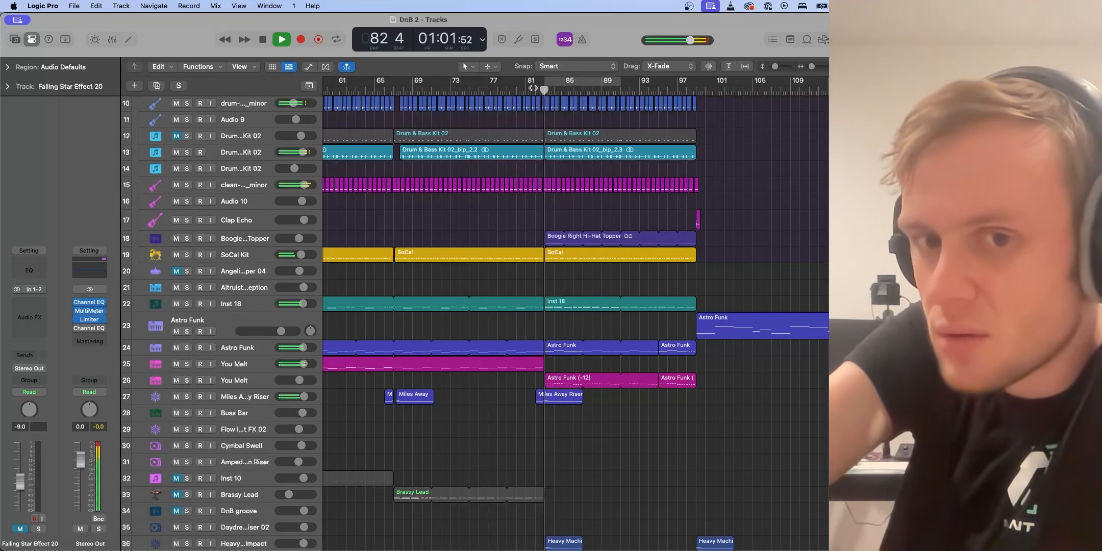
pyautogui.scroll(6, 533, 88)
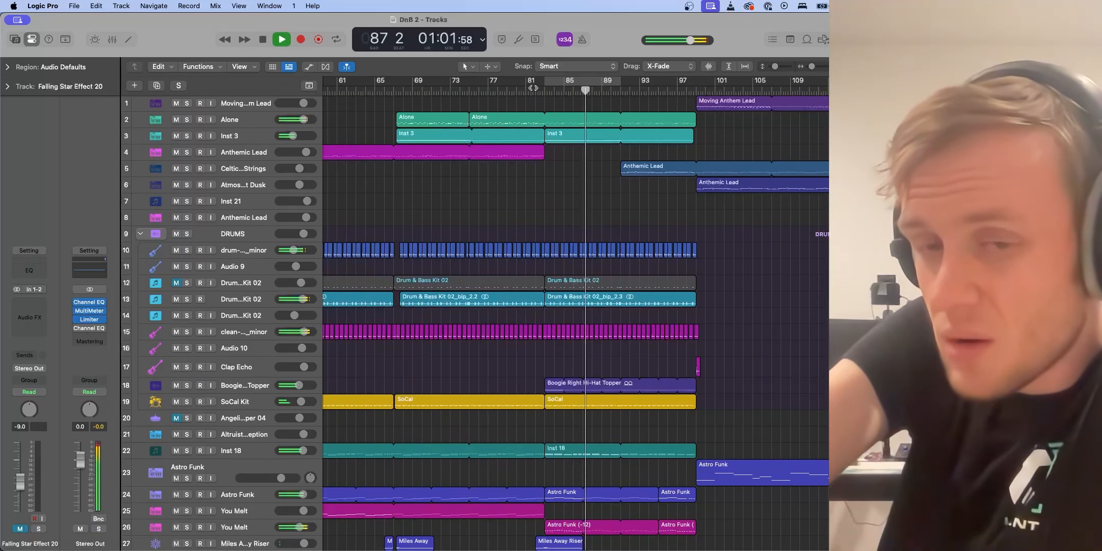
pyautogui.press('space')
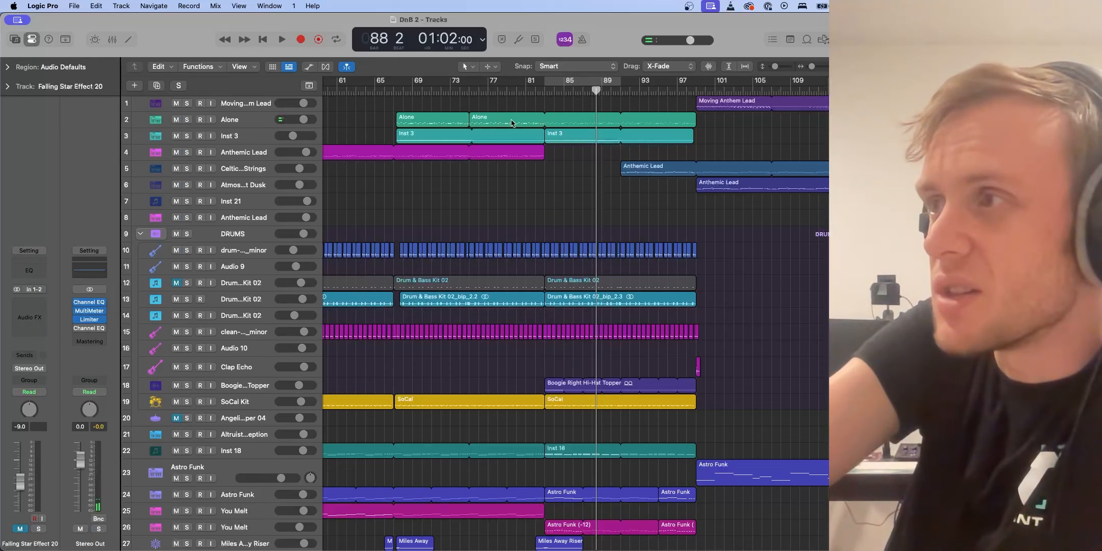
# Audition the arrangement from bar 81 while scrolling through the tracks
pyautogui.click(515, 125)
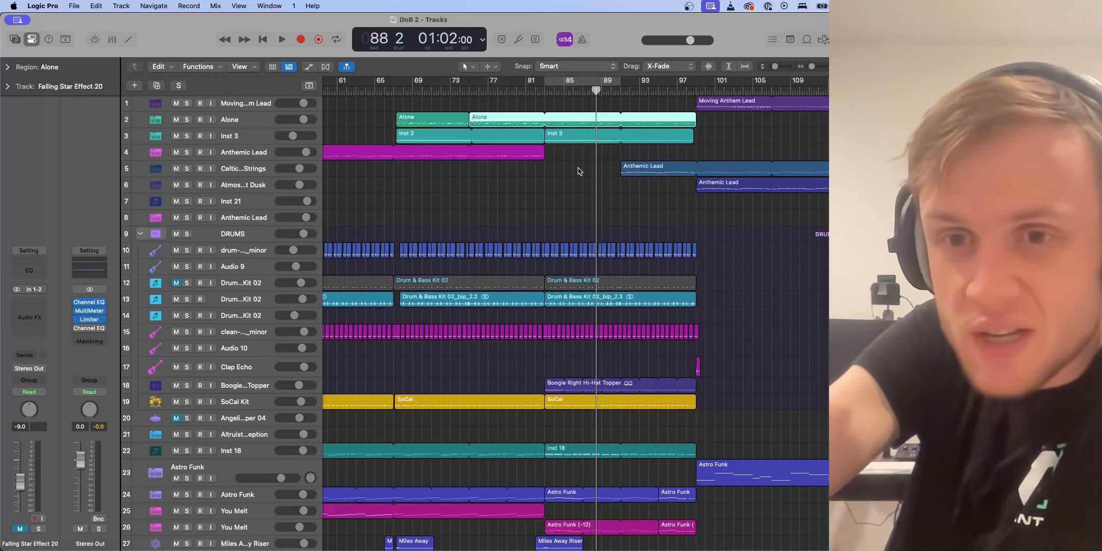
pyautogui.scroll(-3, 556, 242)
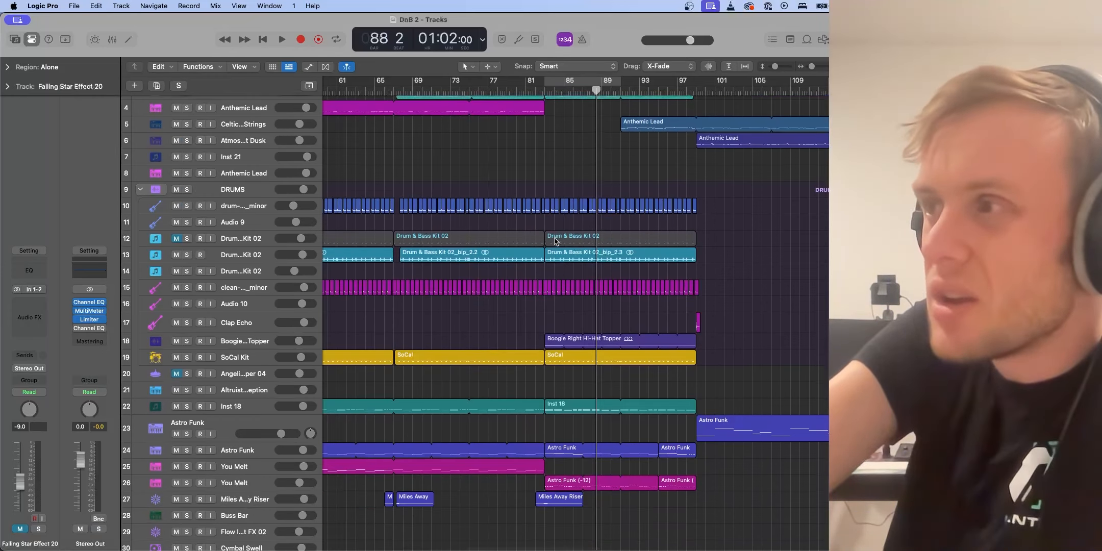
pyautogui.scroll(3, 547, 184)
pyautogui.scroll(-3, 547, 151)
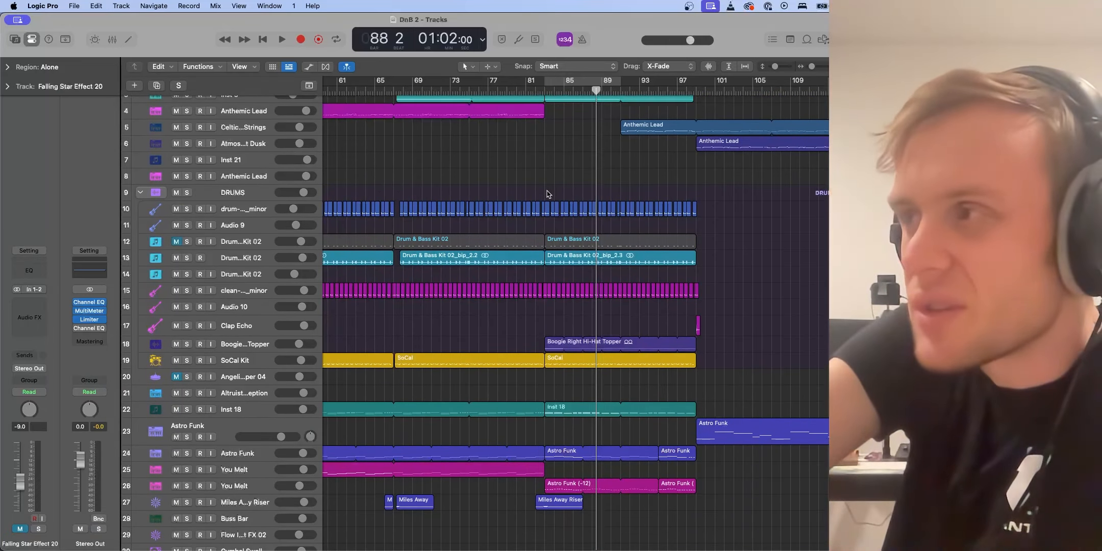
pyautogui.scroll(-10, 547, 194)
pyautogui.scroll(-3, 545, 234)
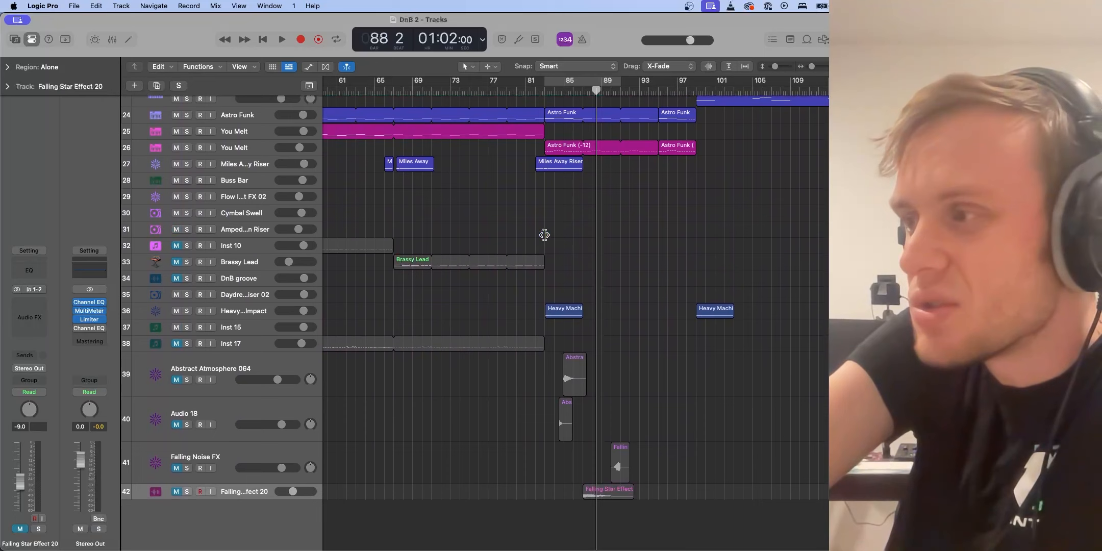
pyautogui.click(177, 468)
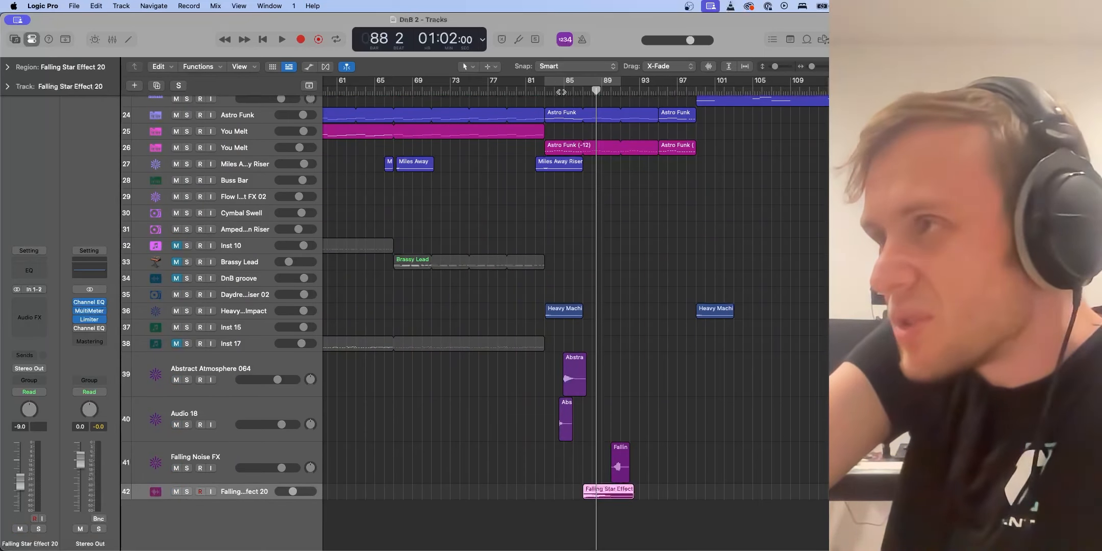
pyautogui.click(544, 92)
pyautogui.click(528, 91)
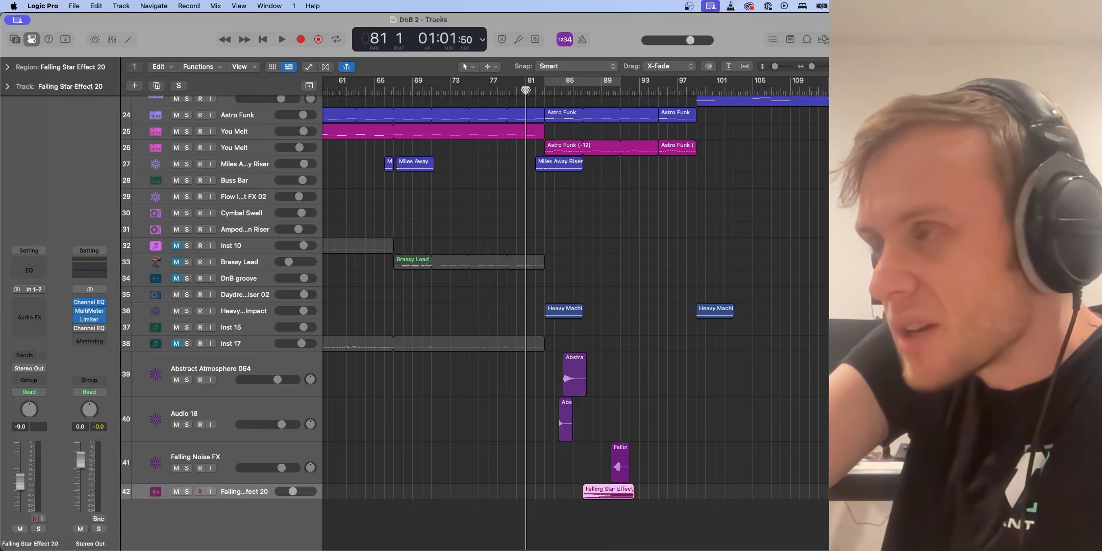
pyautogui.press('space')
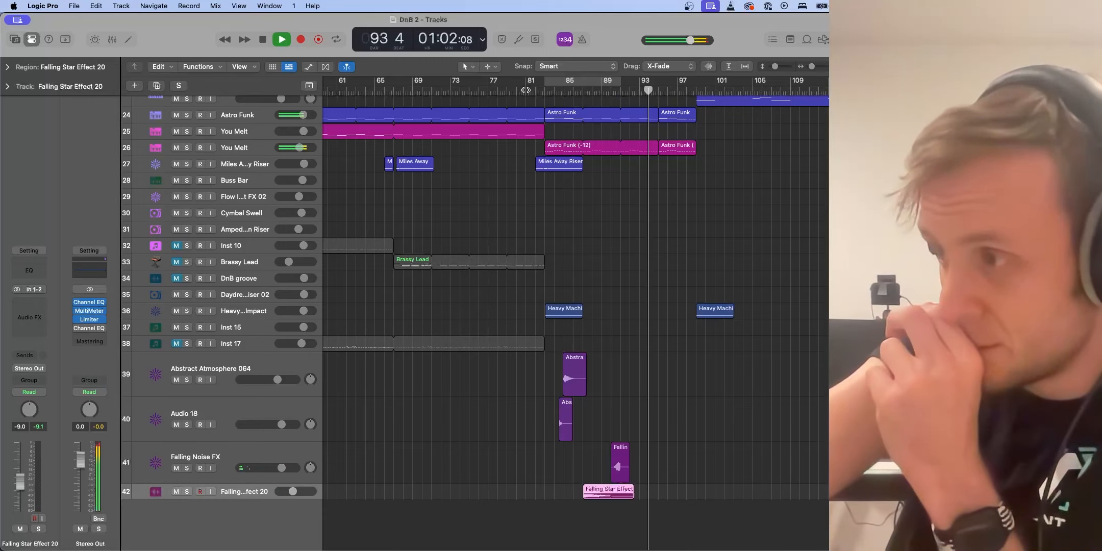
pyautogui.scroll(3, 742, 207)
pyautogui.scroll(10, 743, 207)
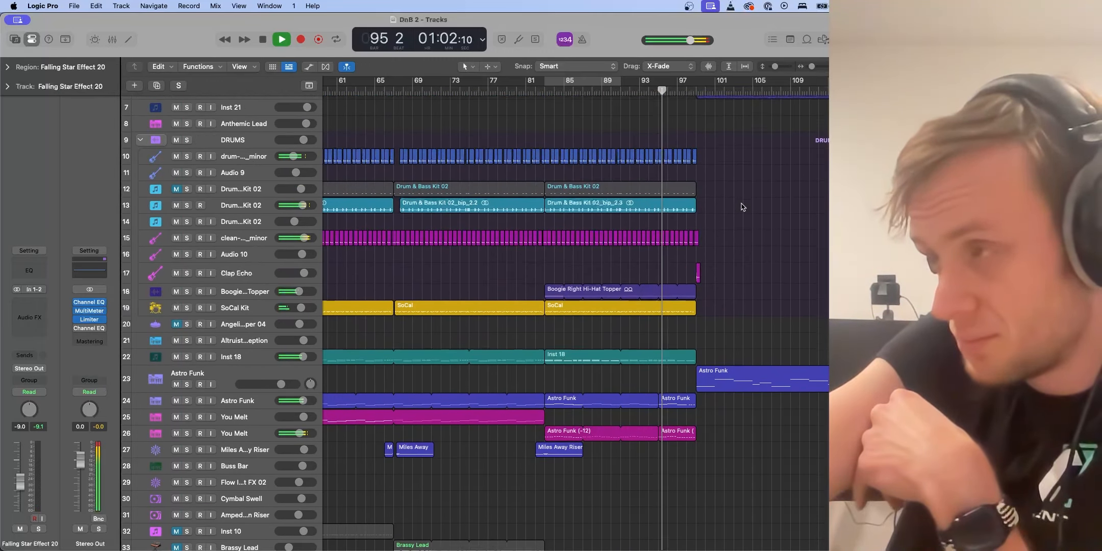
pyautogui.scroll(1, 742, 207)
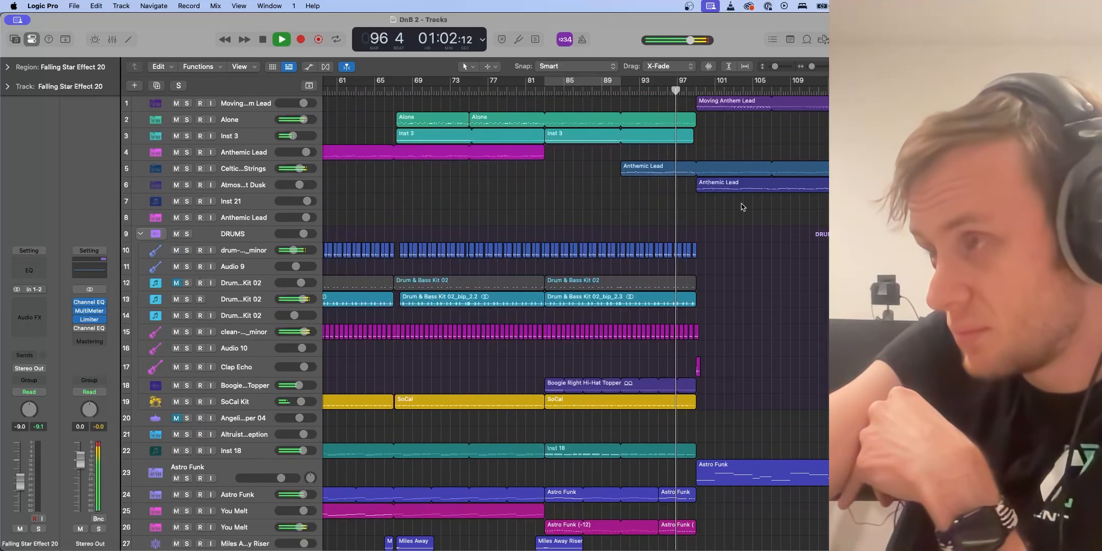
pyautogui.hscroll(5, 742, 207)
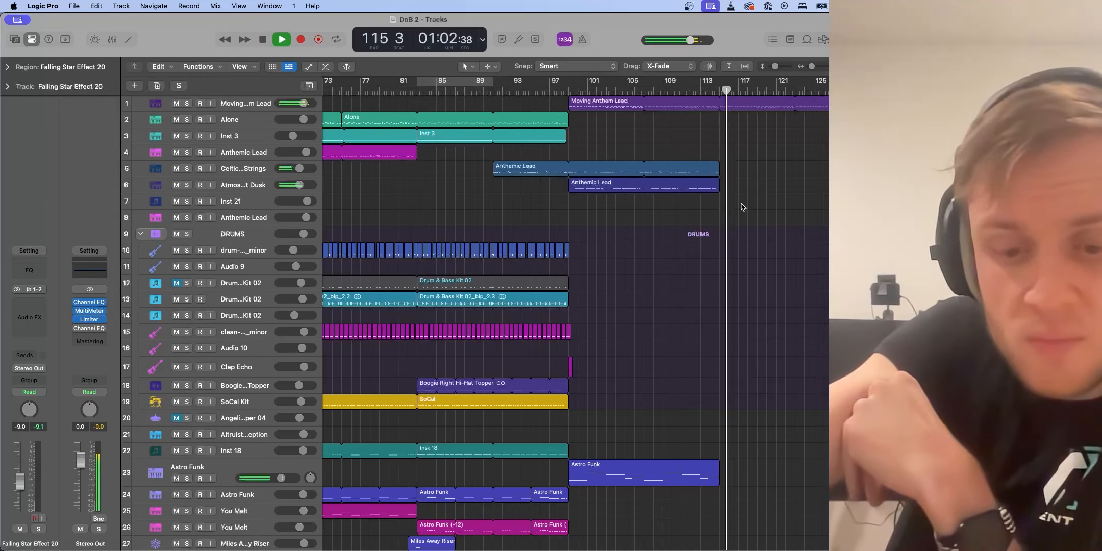
pyautogui.press('space')
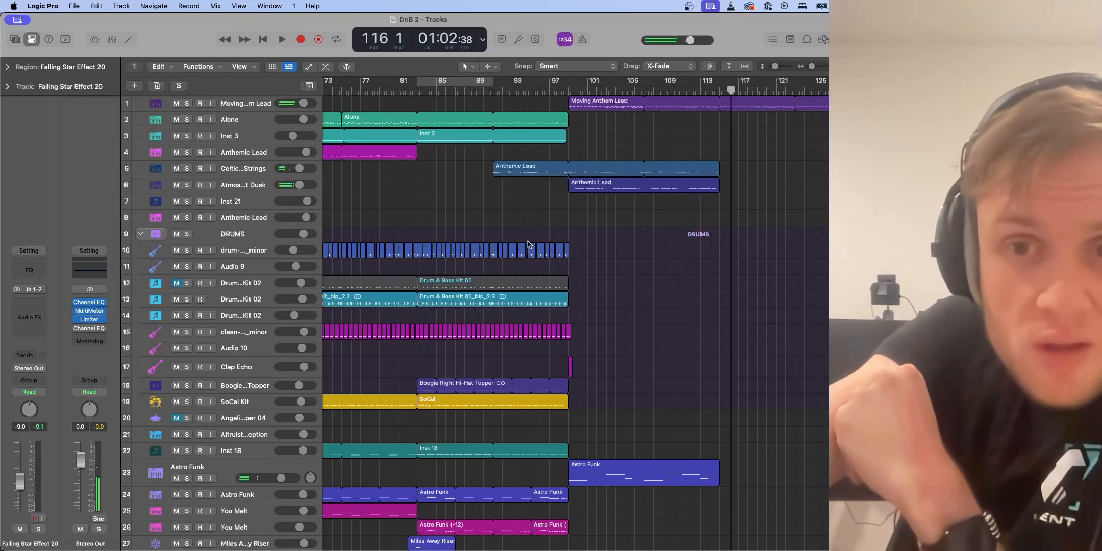
# Solo the effects tracks 39 to 42 and audition them from bars 84, 85 and 90
pyautogui.scroll(-15, 492, 313)
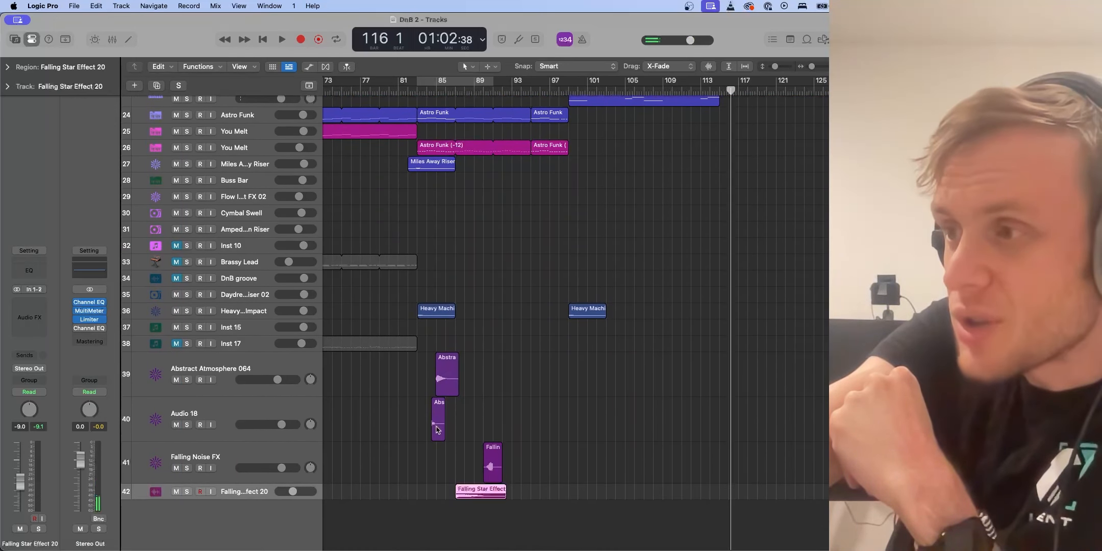
pyautogui.click(187, 380)
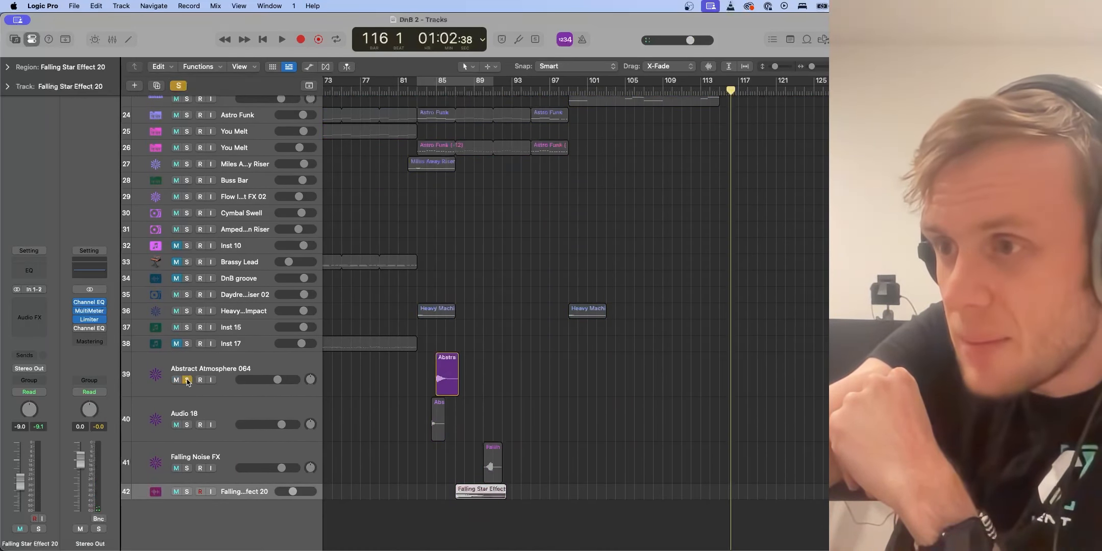
pyautogui.click(422, 90)
pyautogui.press('space')
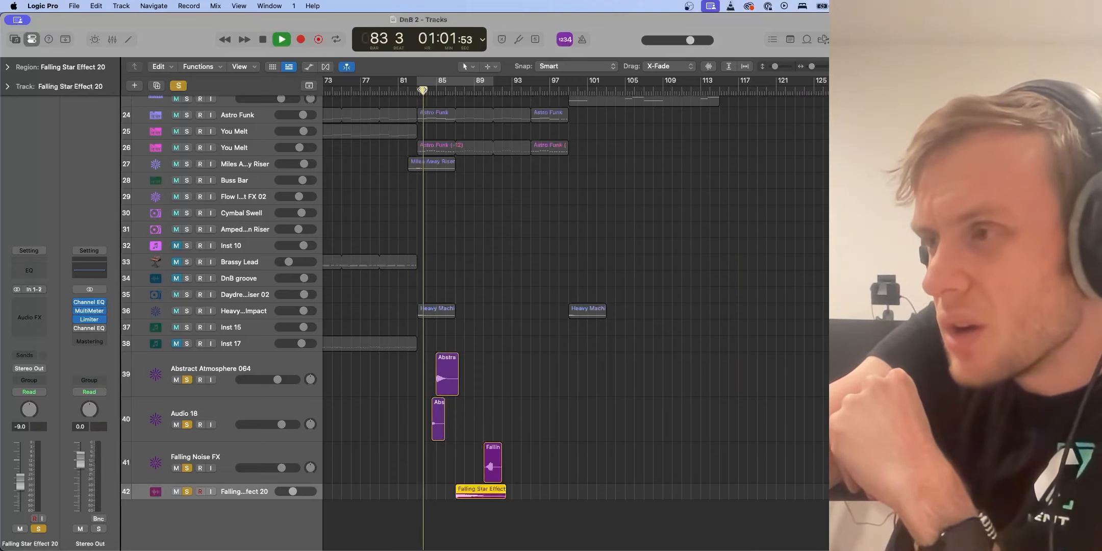
pyautogui.scroll(5, 396, 438)
pyautogui.scroll(-2, 396, 437)
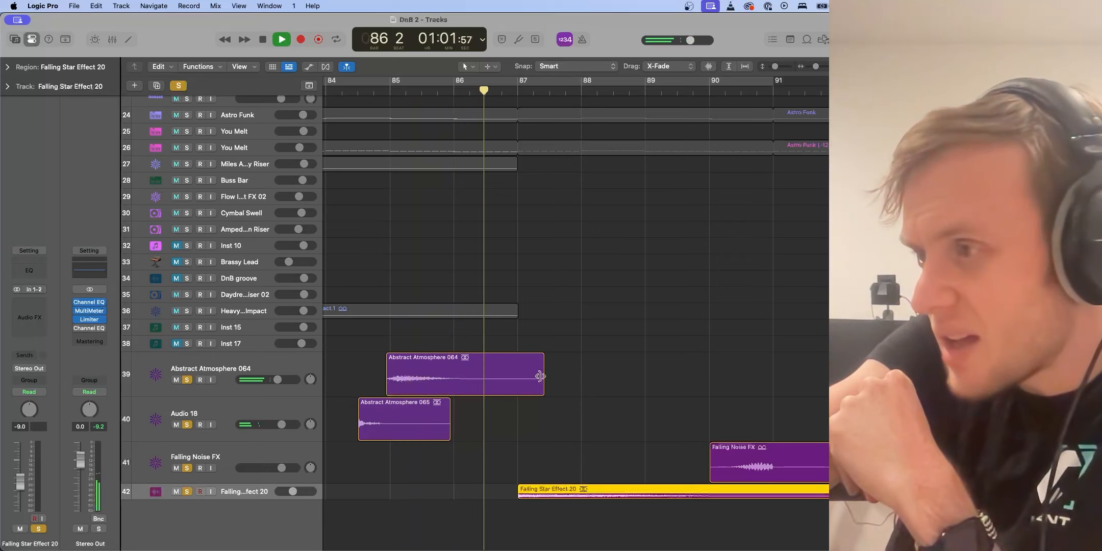
pyautogui.press('space')
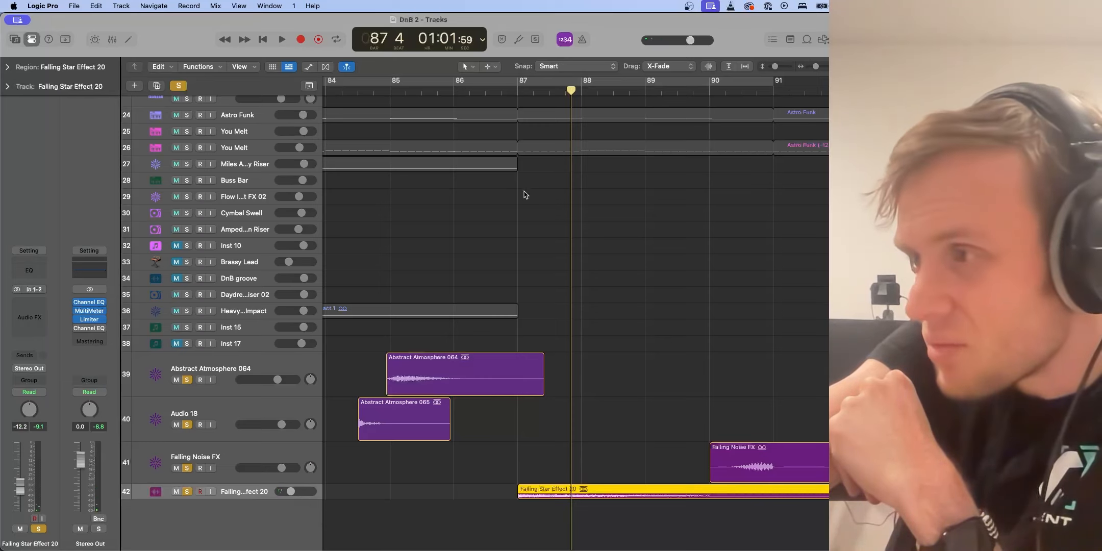
pyautogui.click(410, 92)
pyautogui.press('space')
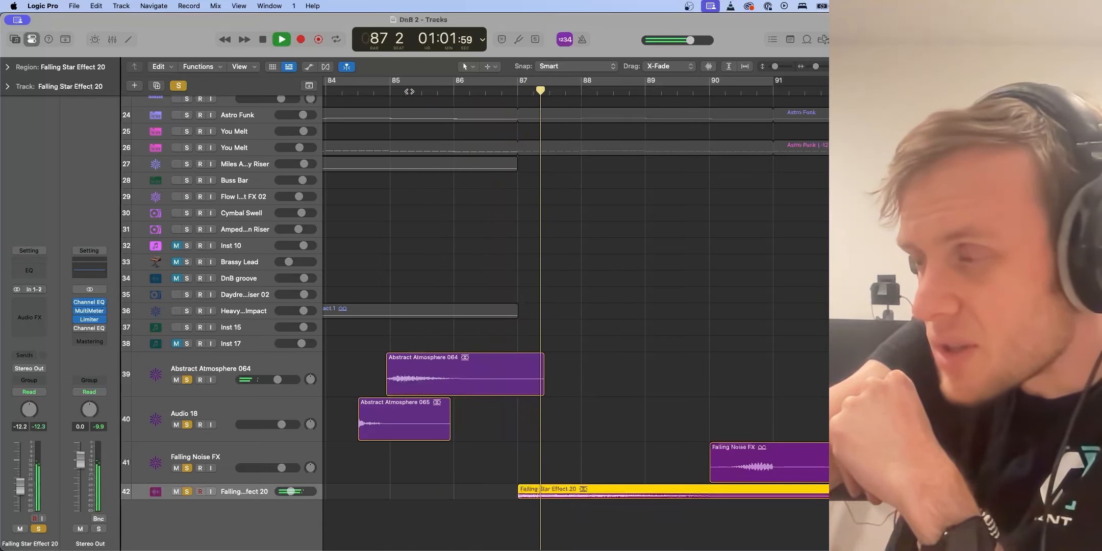
pyautogui.press('space')
pyautogui.click(723, 91)
pyautogui.press('space')
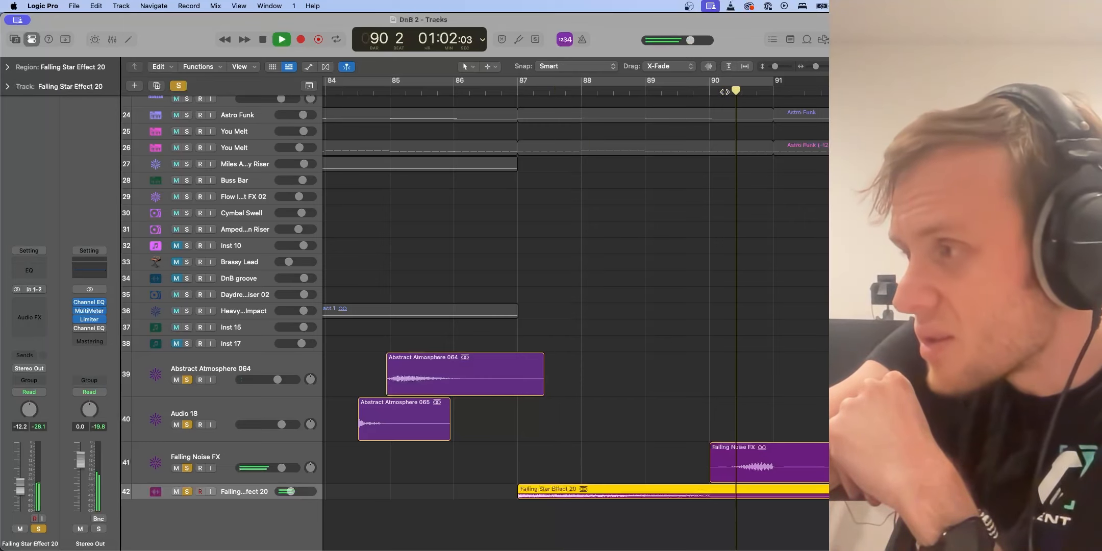
# Unsolo the Abstract Atmosphere 064, Audio 18, Falling Noise FX and Falling Star Effect 20 tracks
pyautogui.click(187, 380)
pyautogui.click(188, 425)
pyautogui.click(188, 468)
pyautogui.click(187, 491)
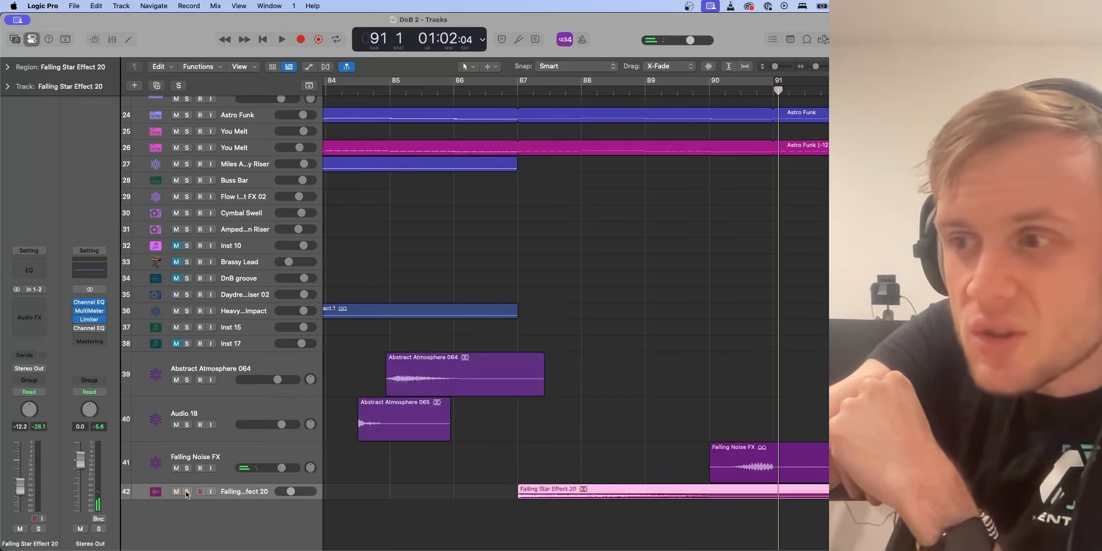
# Open the loop browser to look through the loops found for falling
pyautogui.press('super+Left')
pyautogui.press('super+Left')
pyautogui.press('super+Left')
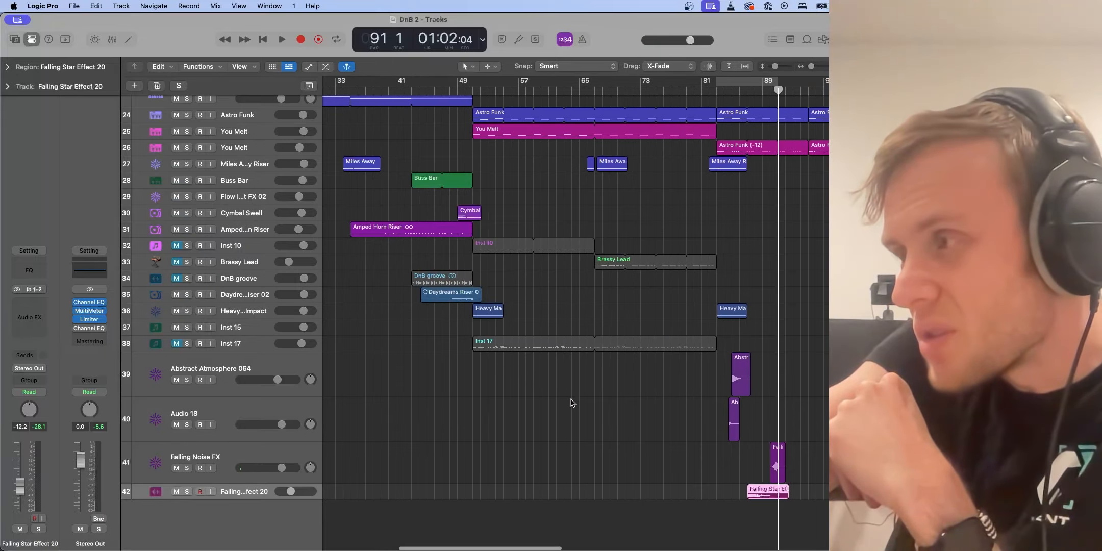
pyautogui.press('super+Right')
pyautogui.press('super+Right')
pyautogui.press('super+Right')
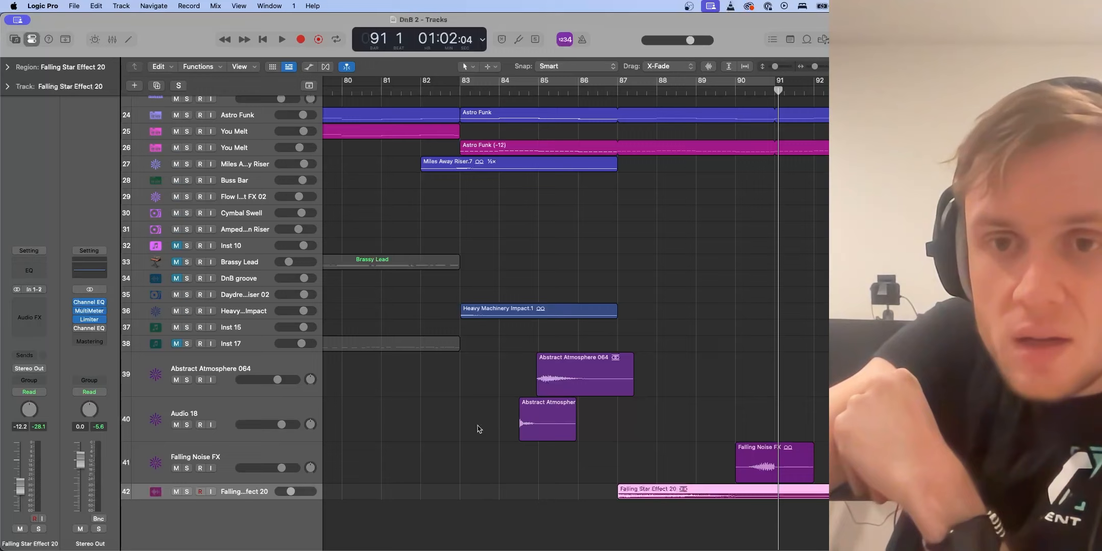
pyautogui.click(650, 469)
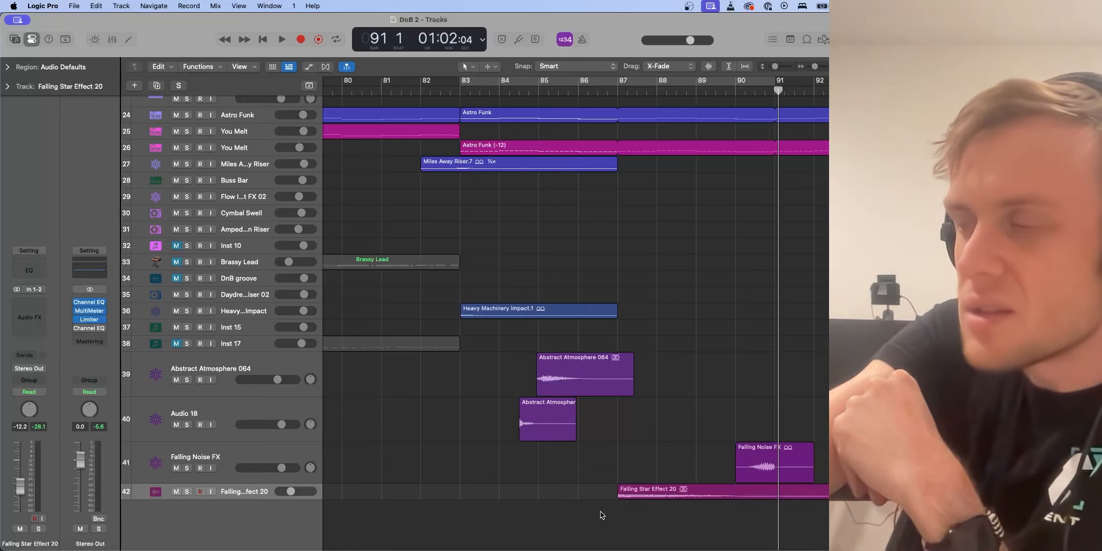
pyautogui.click(806, 40)
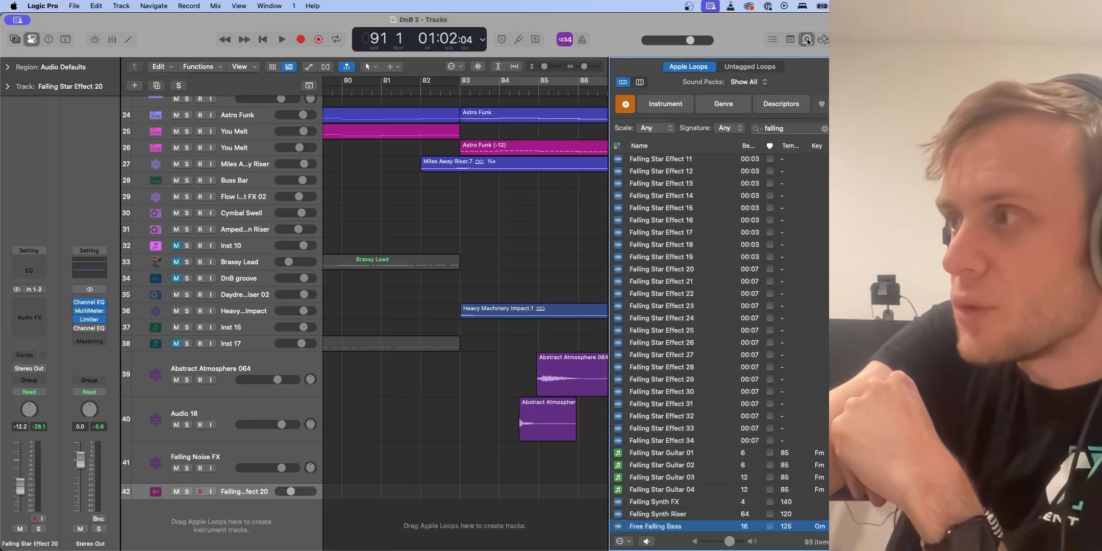
pyautogui.scroll(3, 723, 343)
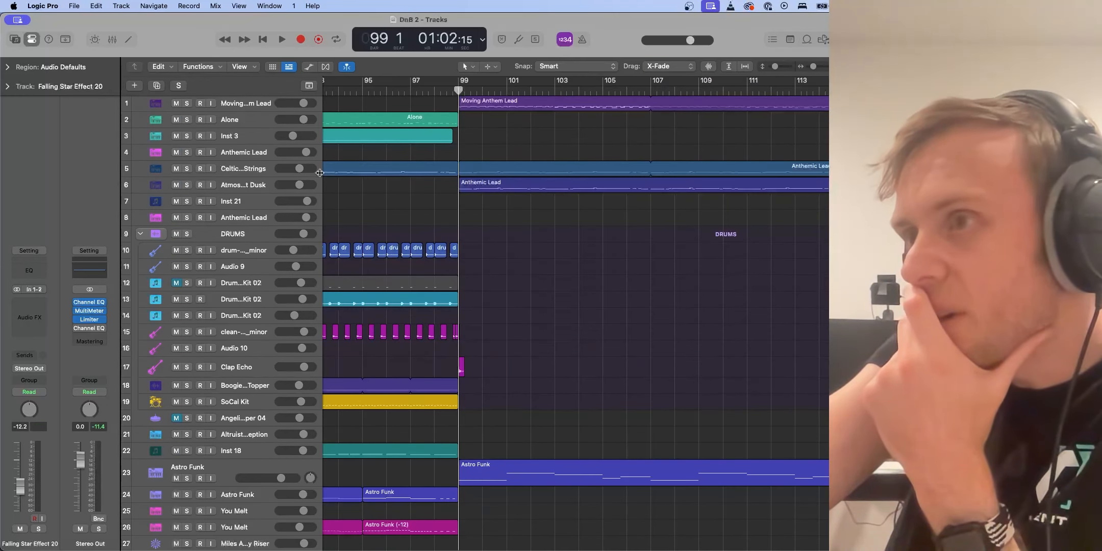
# Solo the Celtic Strings track and play it from bar 99
pyautogui.click(188, 169)
pyautogui.press('space')
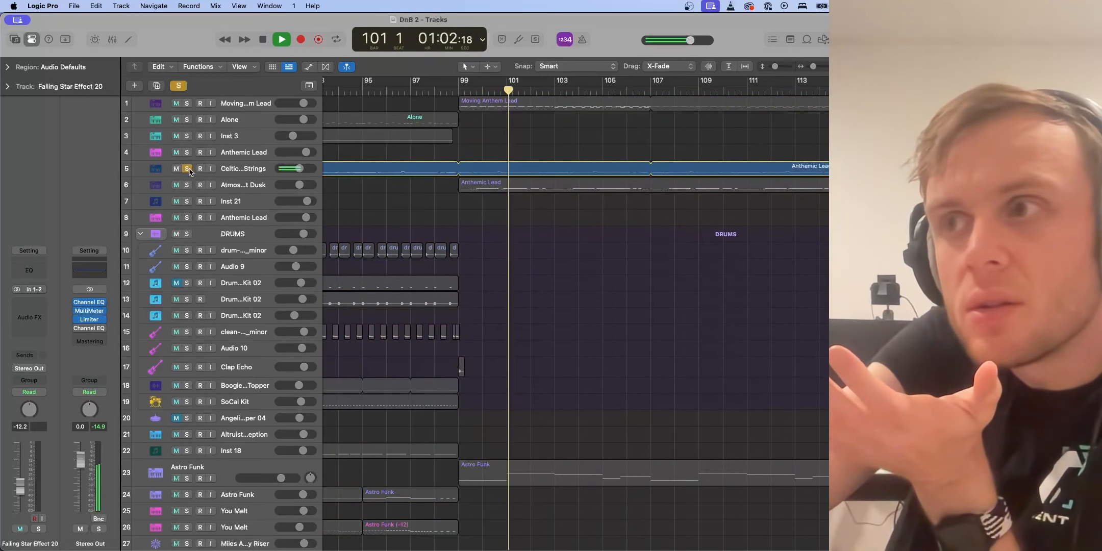
pyautogui.press('space')
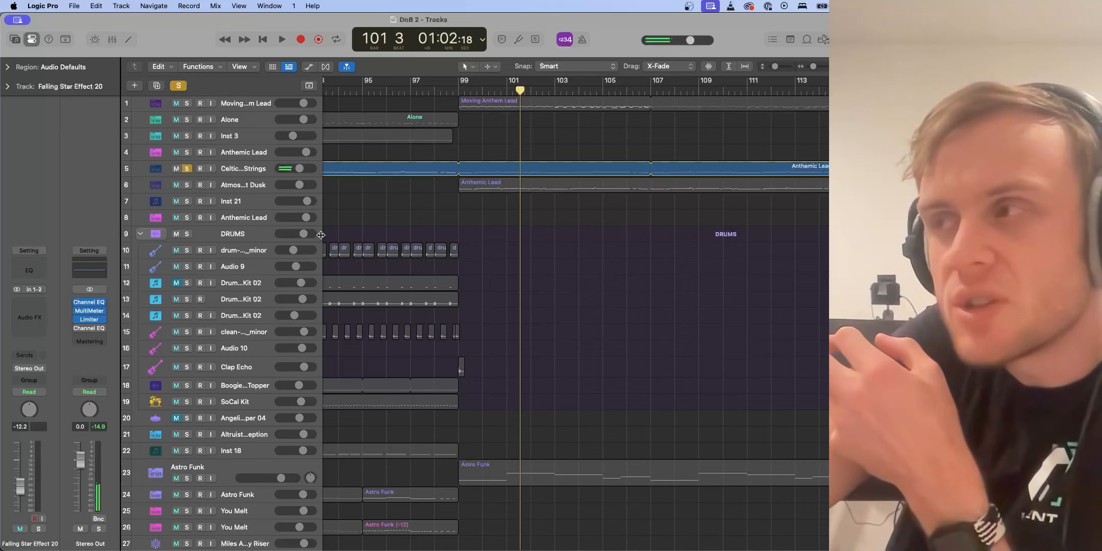
# Solo the Atmosphere At Dusk track as well, return to bar 99 and select that track
pyautogui.click(186, 185)
pyautogui.click(457, 91)
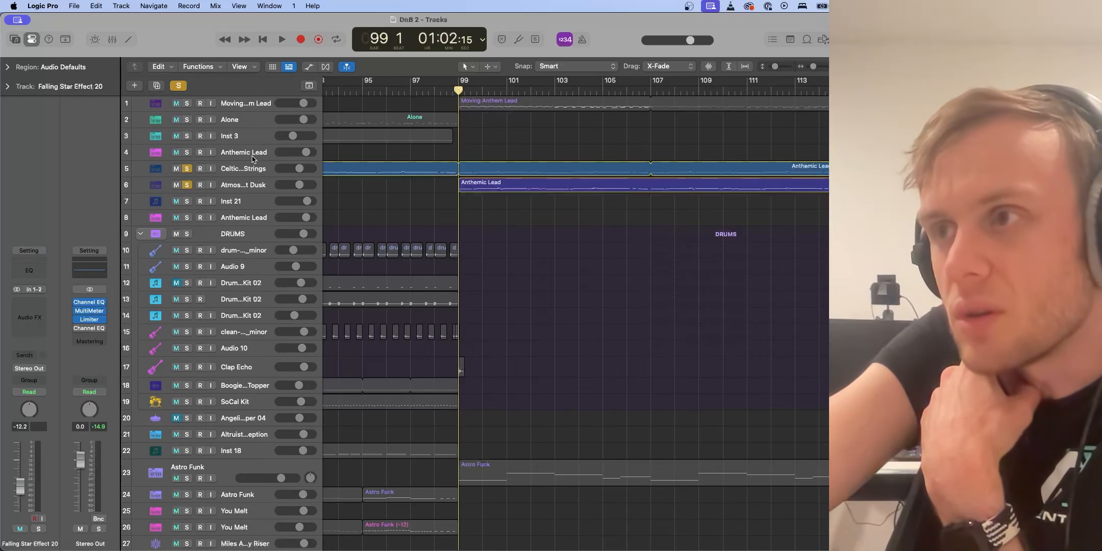
pyautogui.click(241, 184)
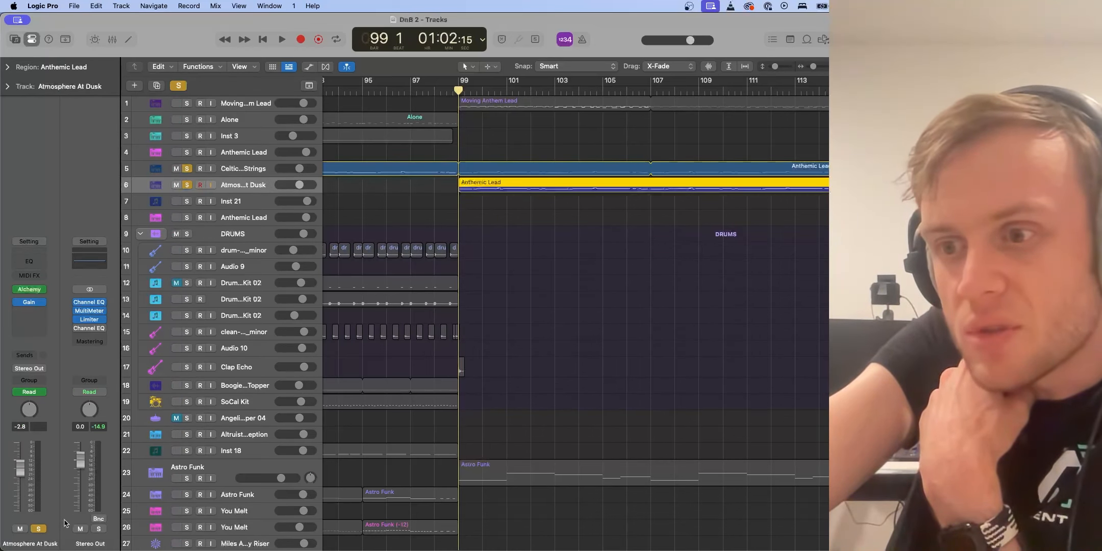
# Play the section from bar 99 and toggle the Celtic Strings solo off and back on to compare
pyautogui.press('space')
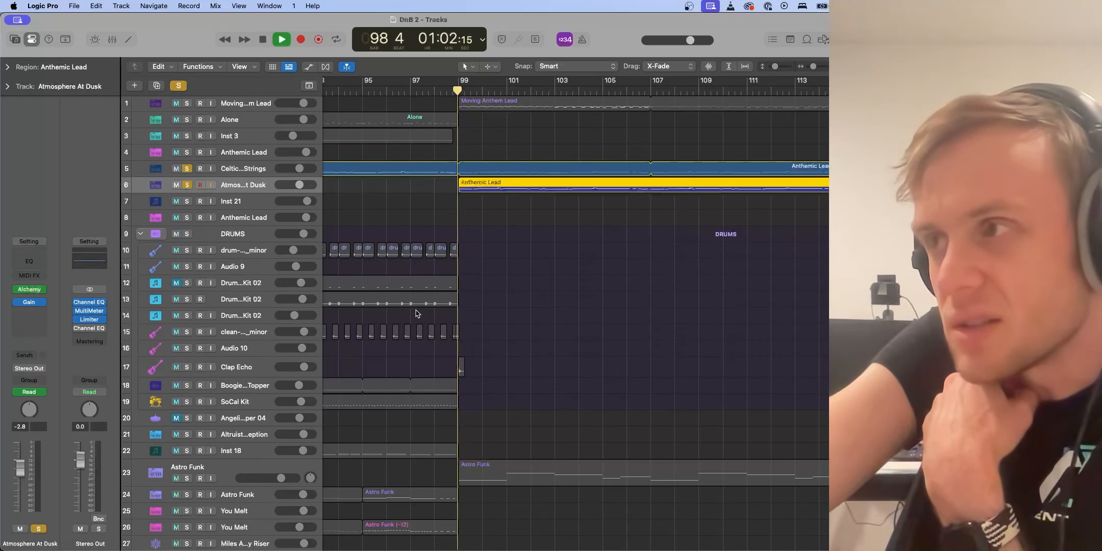
pyautogui.click(188, 170)
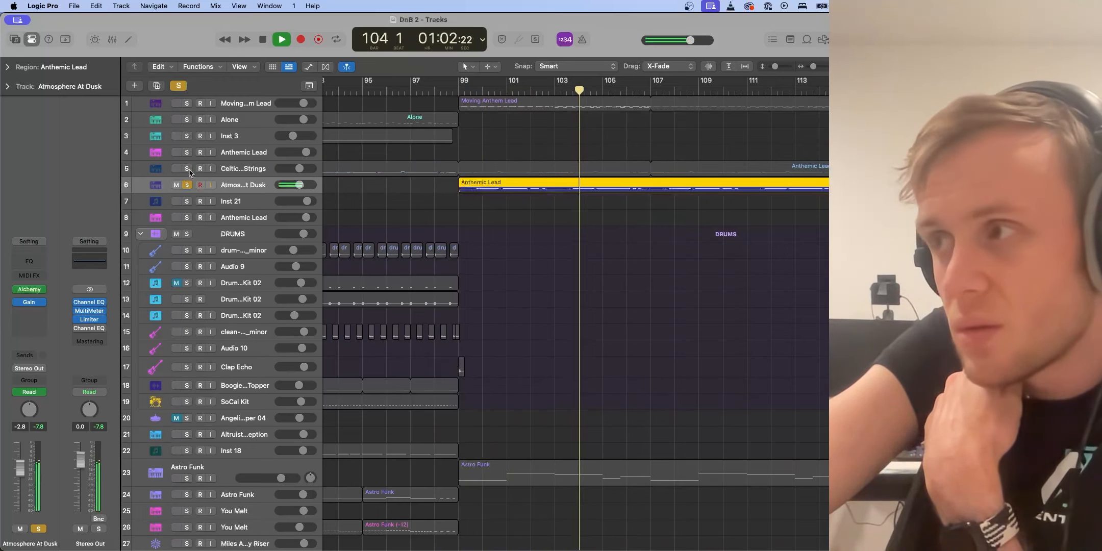
pyautogui.click(188, 169)
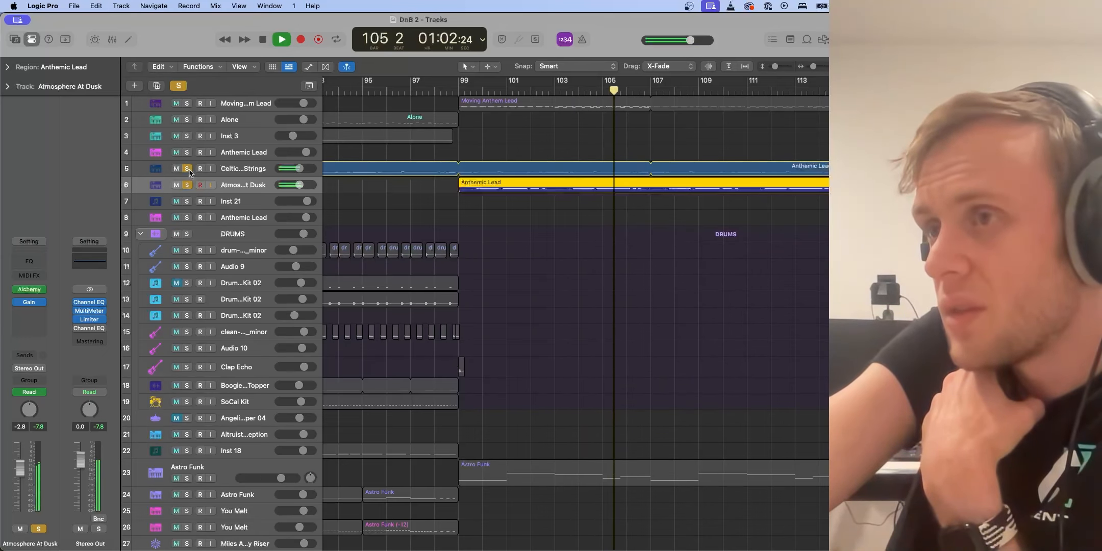
# Inspect the Celtic Strings and Atmosphere At Dusk gain automation across the section, stopping playback and hiding automation
pyautogui.press('a')
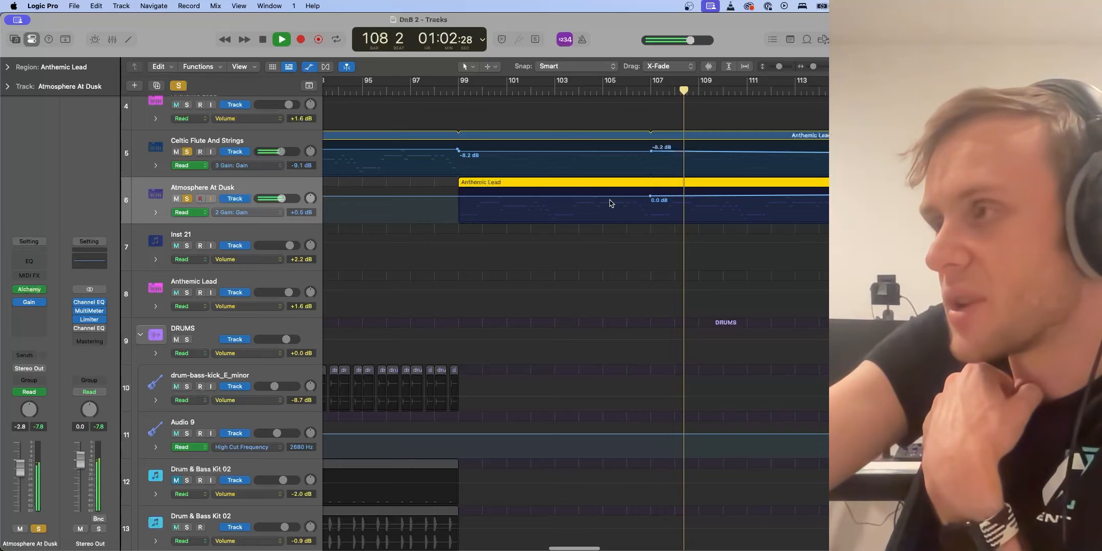
pyautogui.hscroll(5, 610, 202)
pyautogui.hscroll(3, 610, 203)
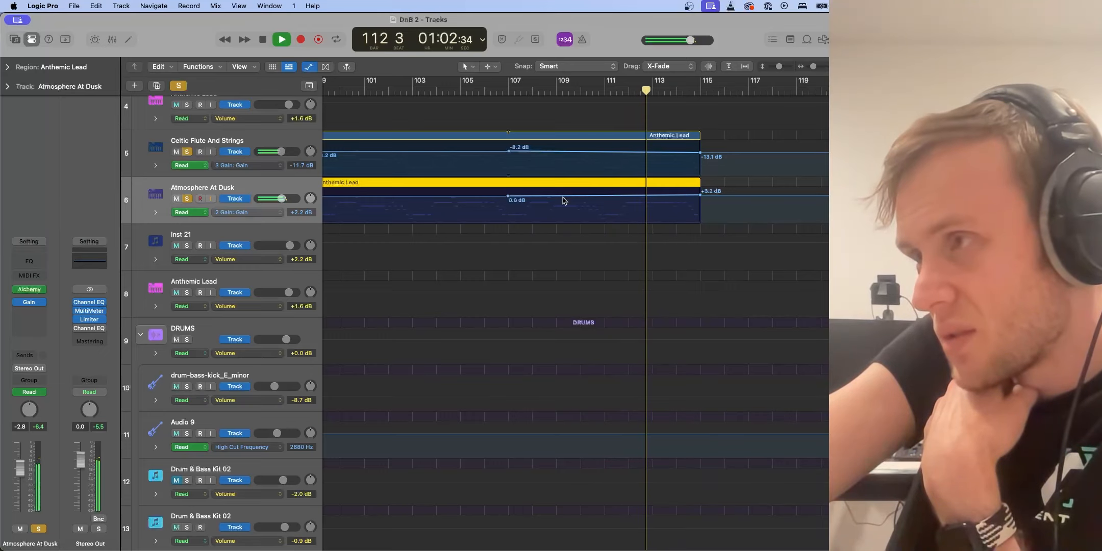
pyautogui.press('space')
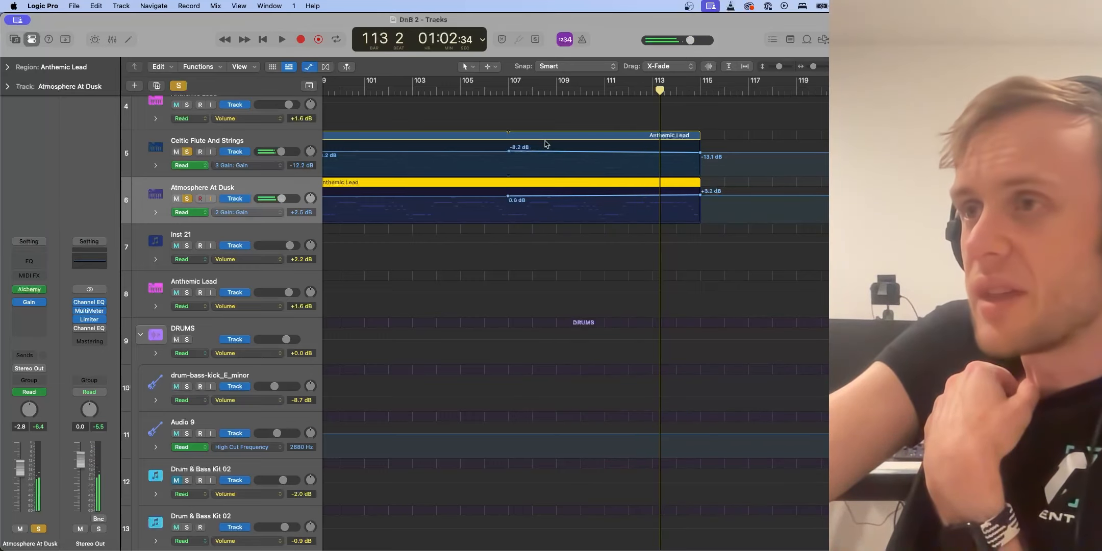
pyautogui.press('a')
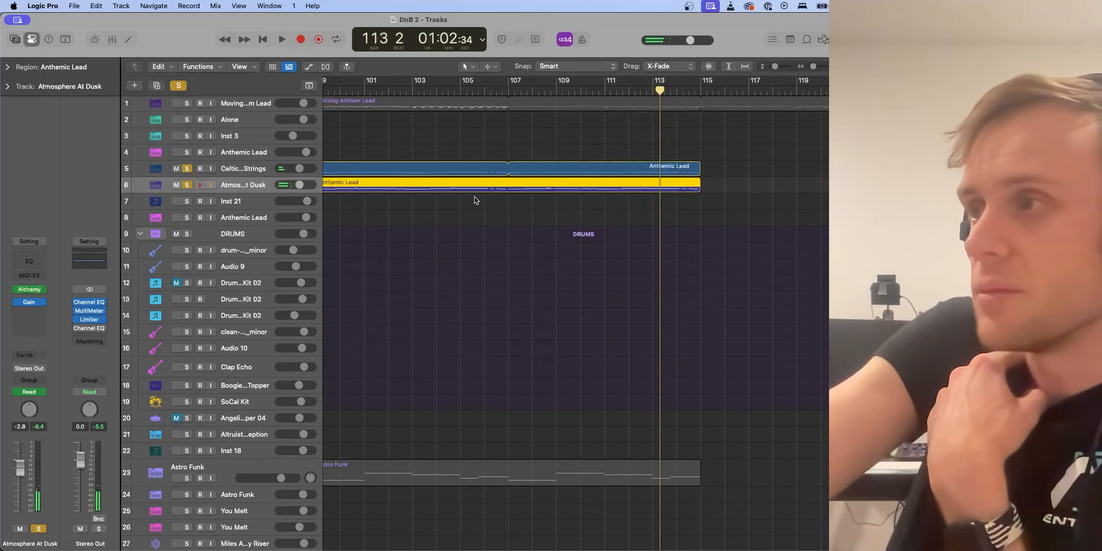
pyautogui.hscroll(-4, 477, 194)
pyautogui.scroll(-1, 477, 196)
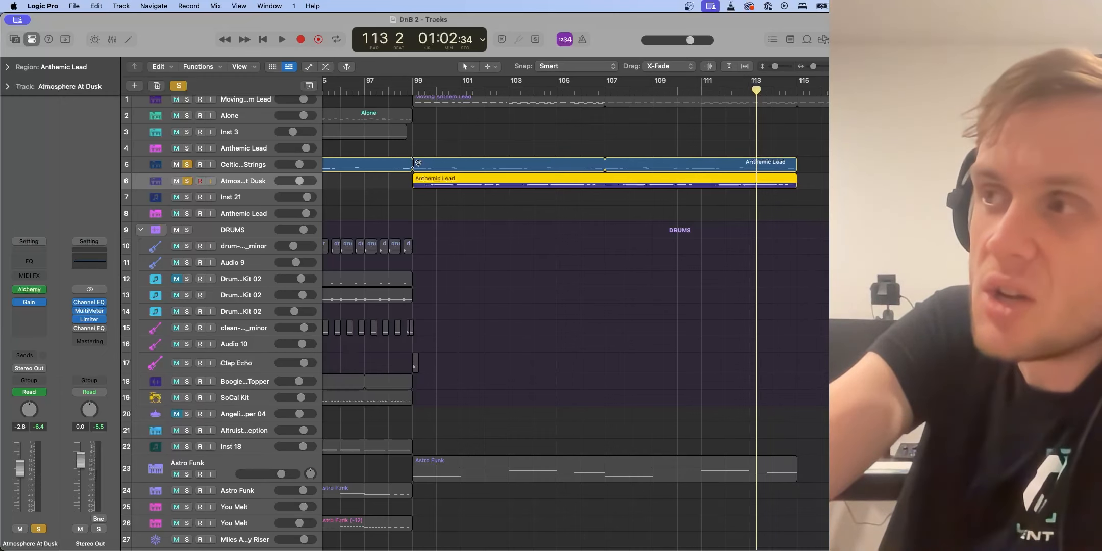
pyautogui.hscroll(-3, 421, 169)
pyautogui.scroll(1, 421, 169)
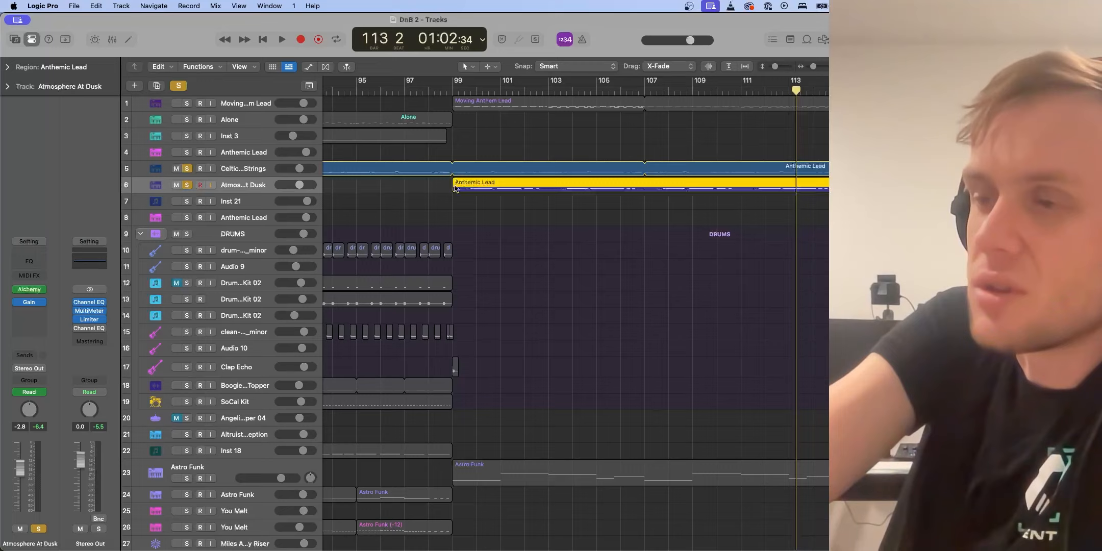
pyautogui.press('a')
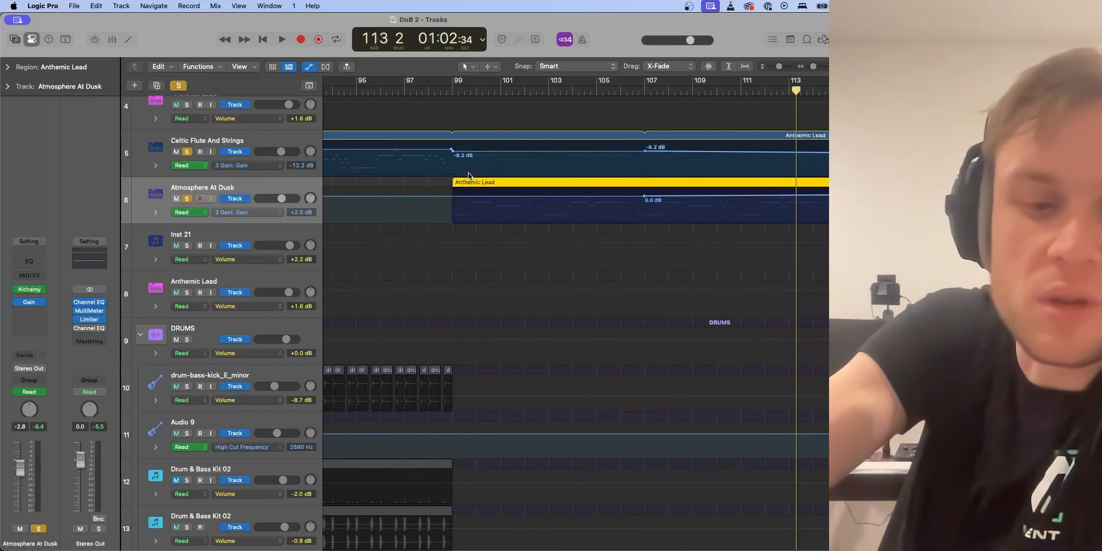
pyautogui.press('a')
pyautogui.scroll(-5, 466, 214)
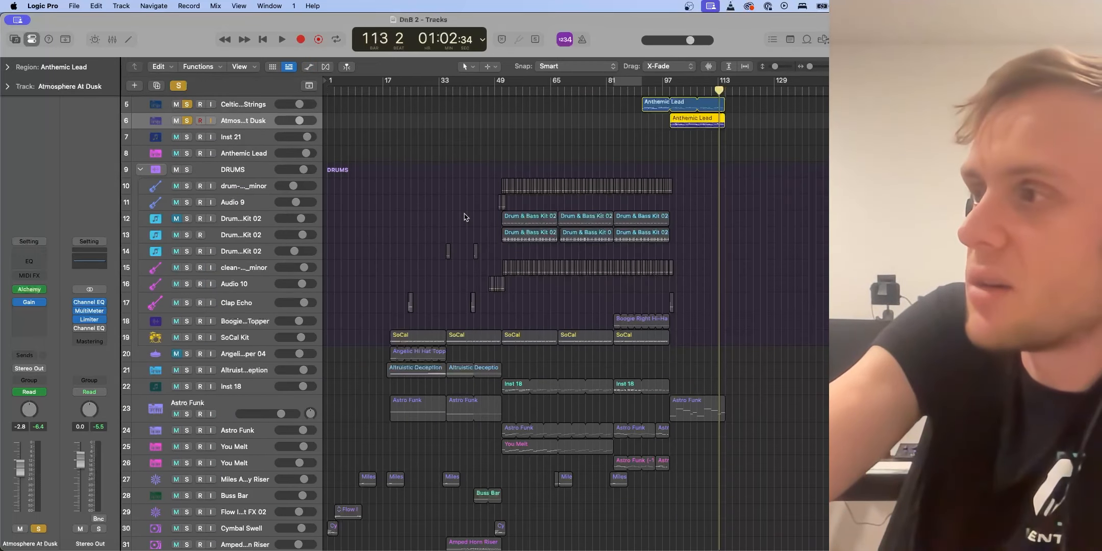
# Select the Anthemic Lead region and track around bar 51 and start playback
pyautogui.click(504, 118)
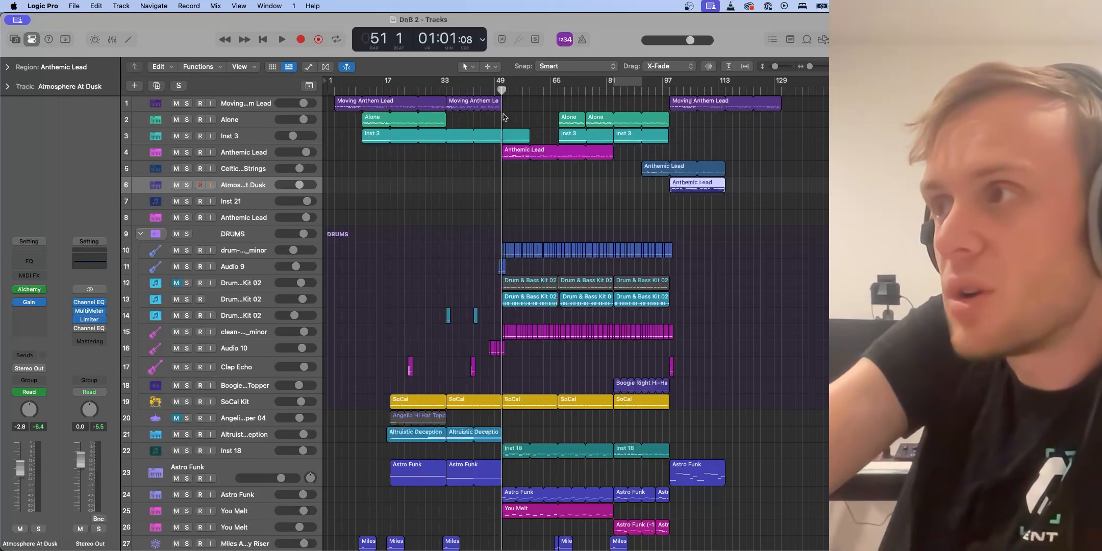
pyautogui.click(511, 157)
pyautogui.click(258, 148)
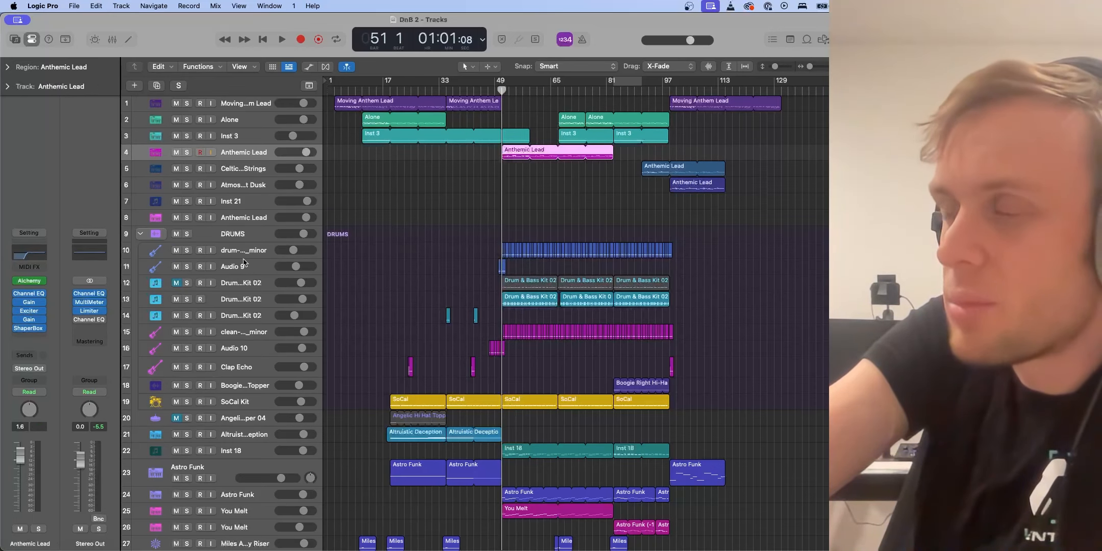
pyautogui.press('space')
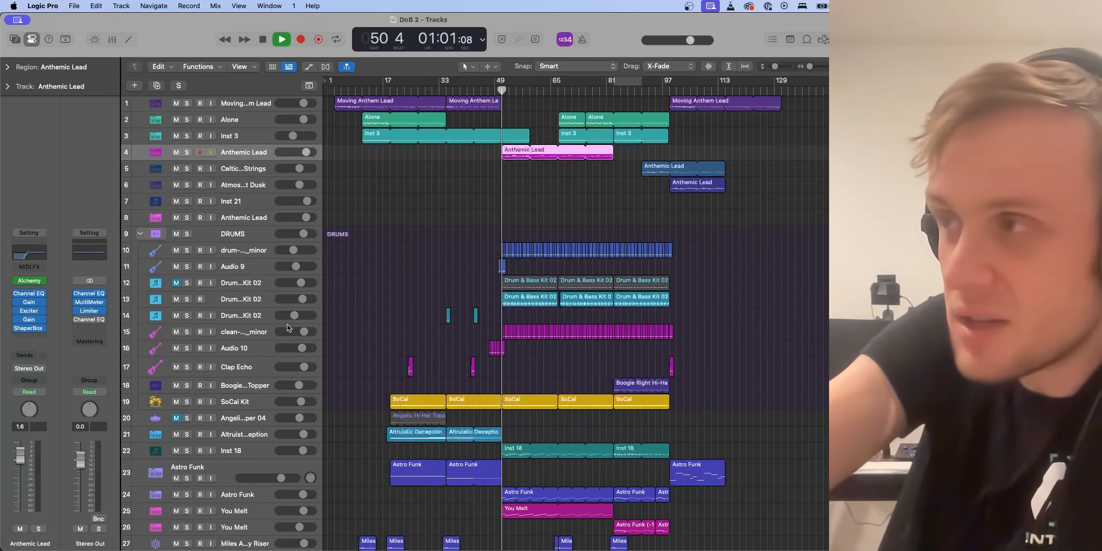
# Audition the Anthemic Lead track soloed, stop playback and unsolo it again
pyautogui.click(187, 152)
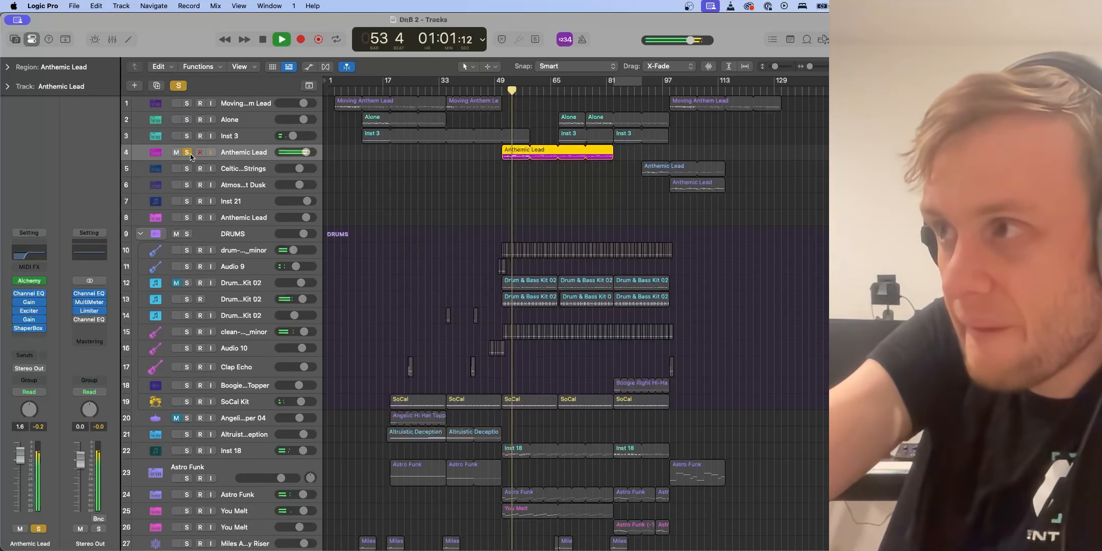
pyautogui.press('space')
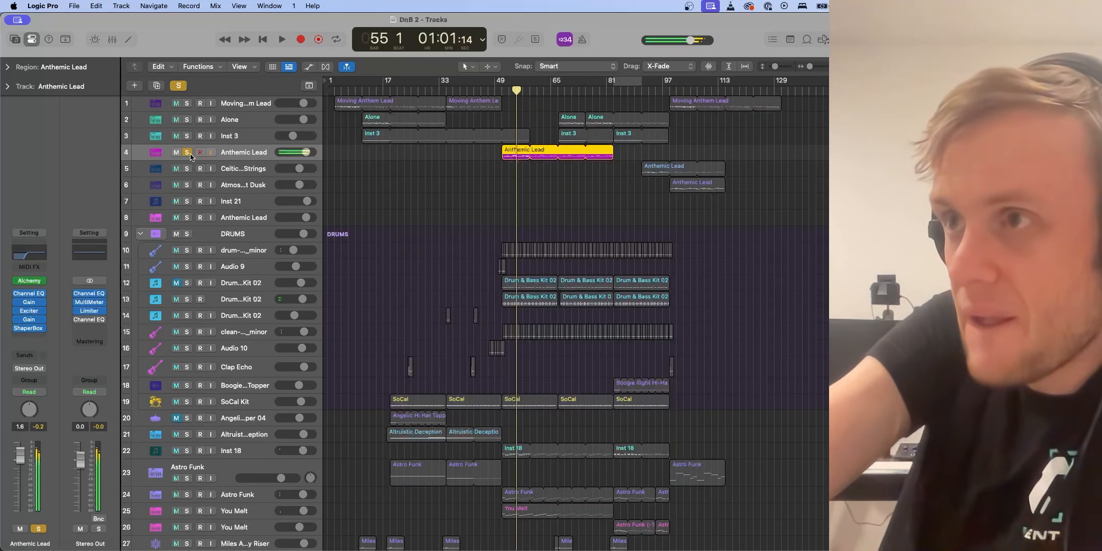
pyautogui.click(30, 332)
pyautogui.click(113, 125)
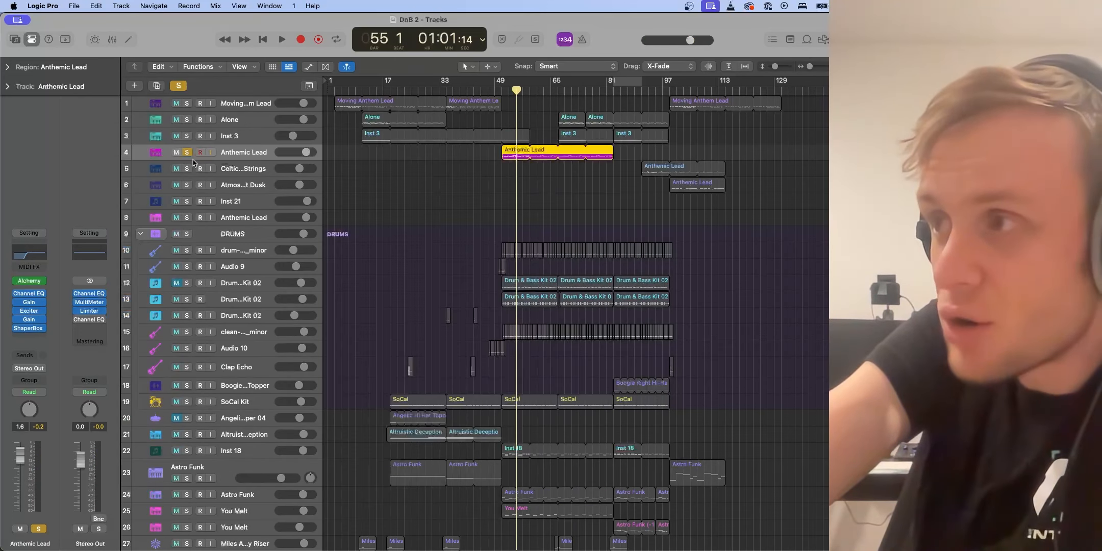
pyautogui.click(186, 152)
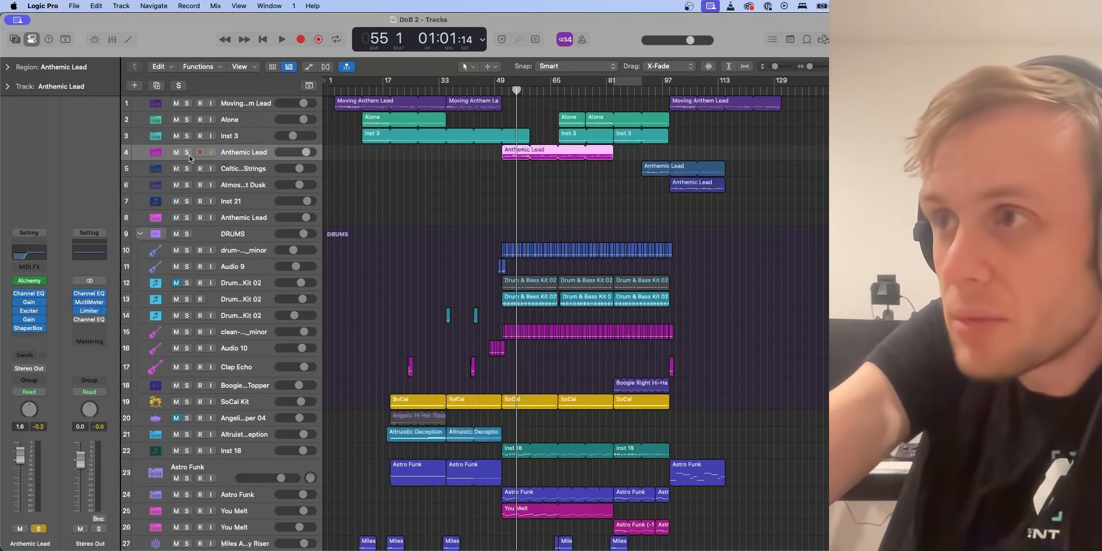
# Play from bar 49 and open the plug-in window for the Anthemic Lead track's ShaperBox 3
pyautogui.click(502, 91)
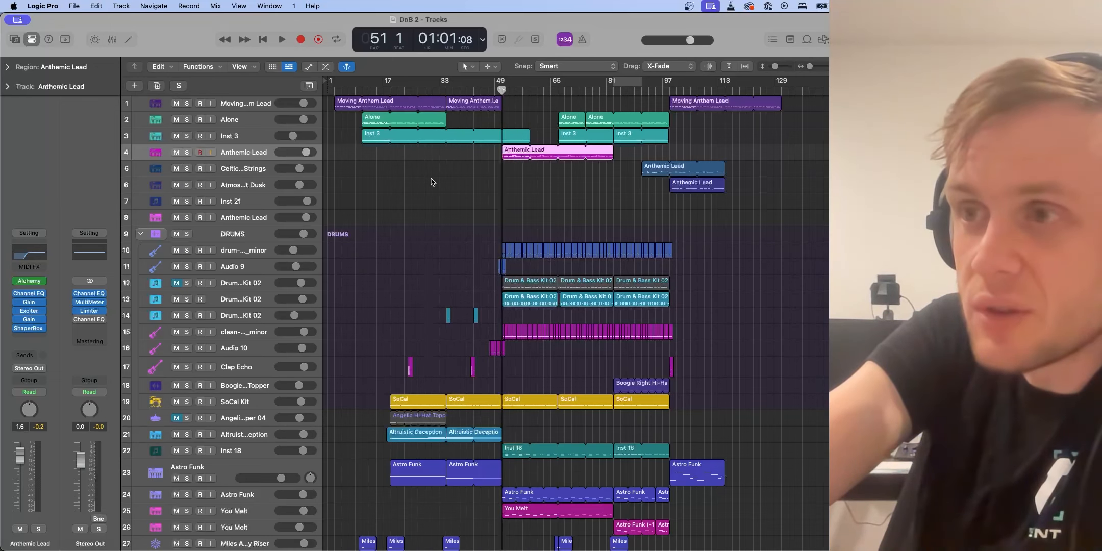
pyautogui.press('space')
pyautogui.press('v')
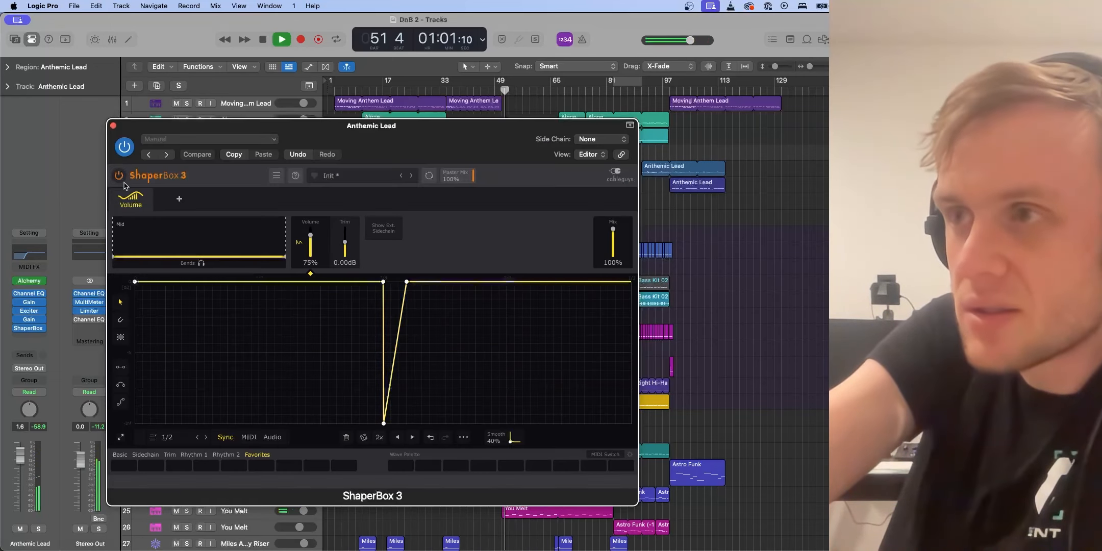
# Compare the Anthemic Lead with and without ShaperBox 3 by toggling its bypass repeatedly, stop playback and close the window
pyautogui.click(119, 177)
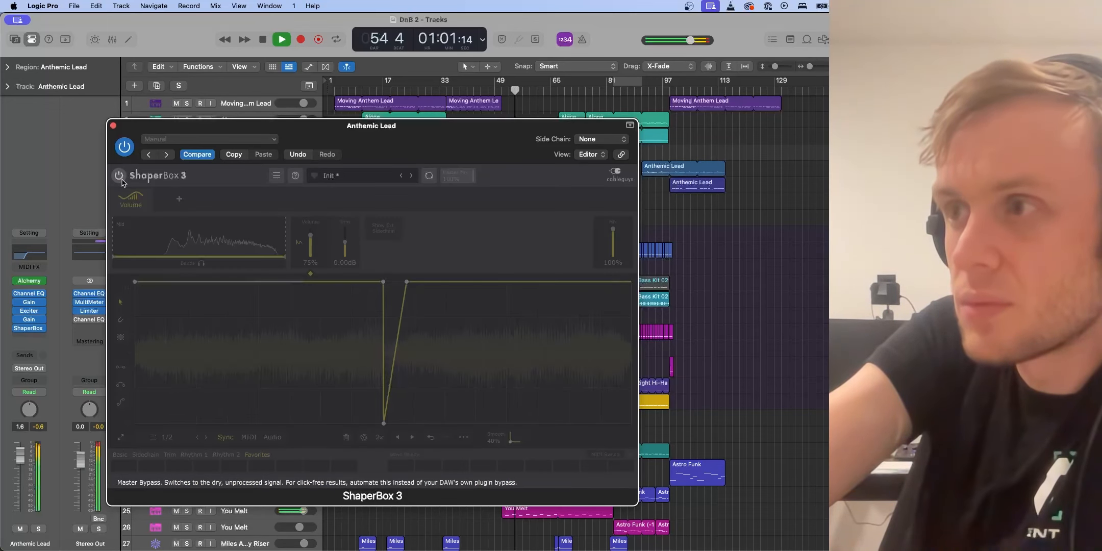
pyautogui.click(121, 180)
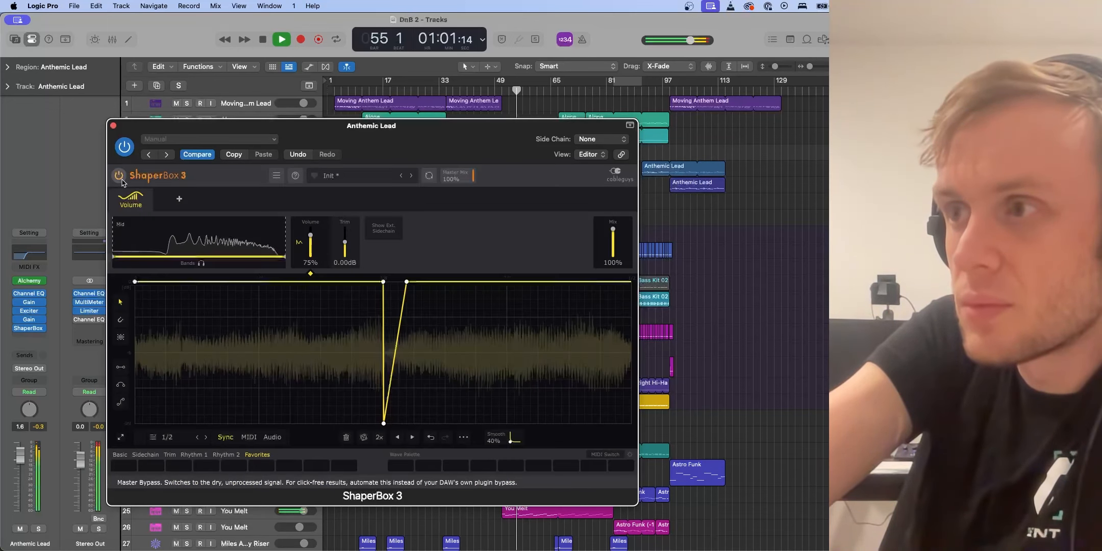
pyautogui.click(124, 148)
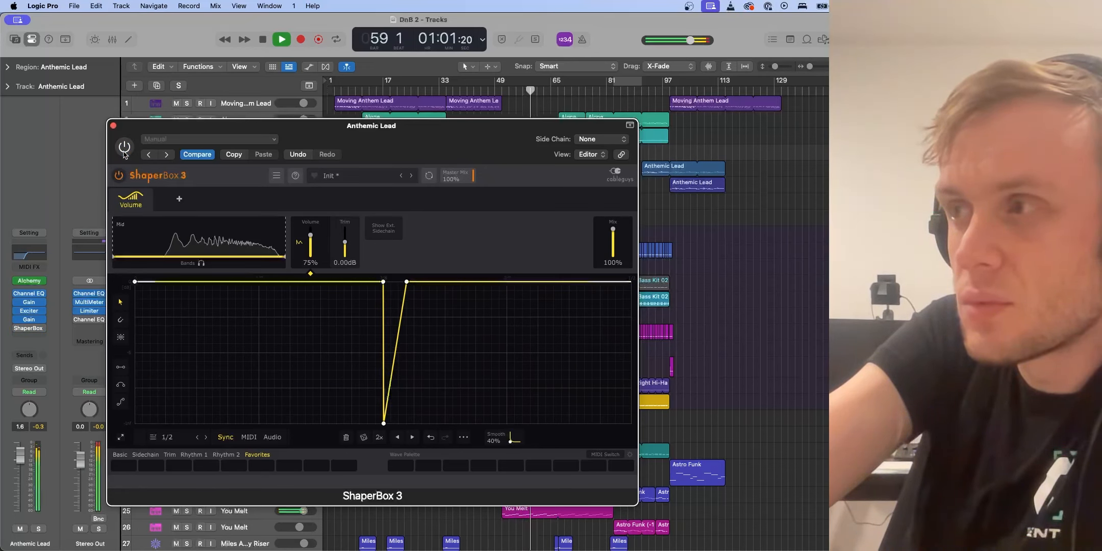
pyautogui.click(124, 148)
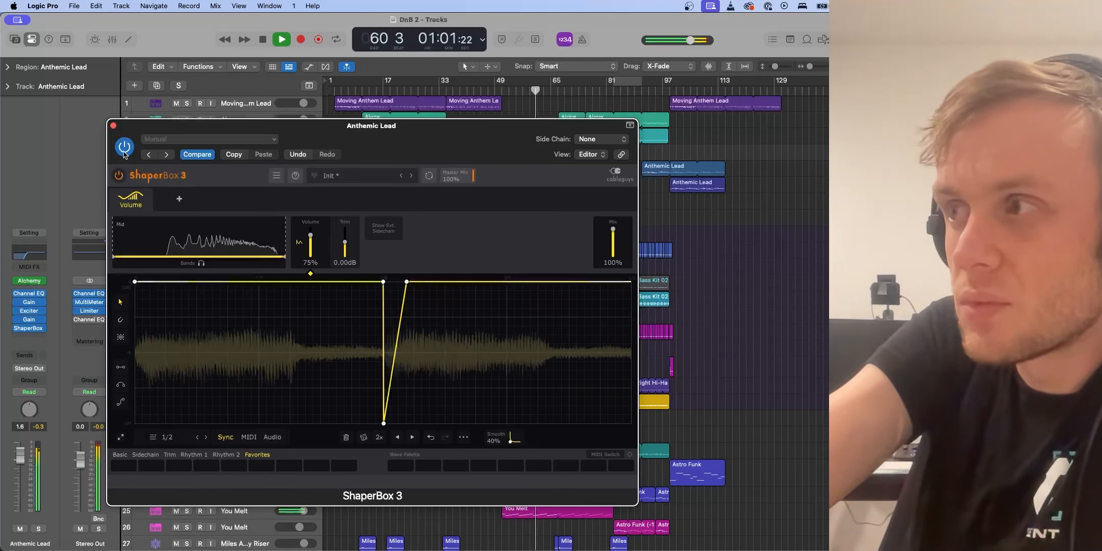
pyautogui.click(124, 149)
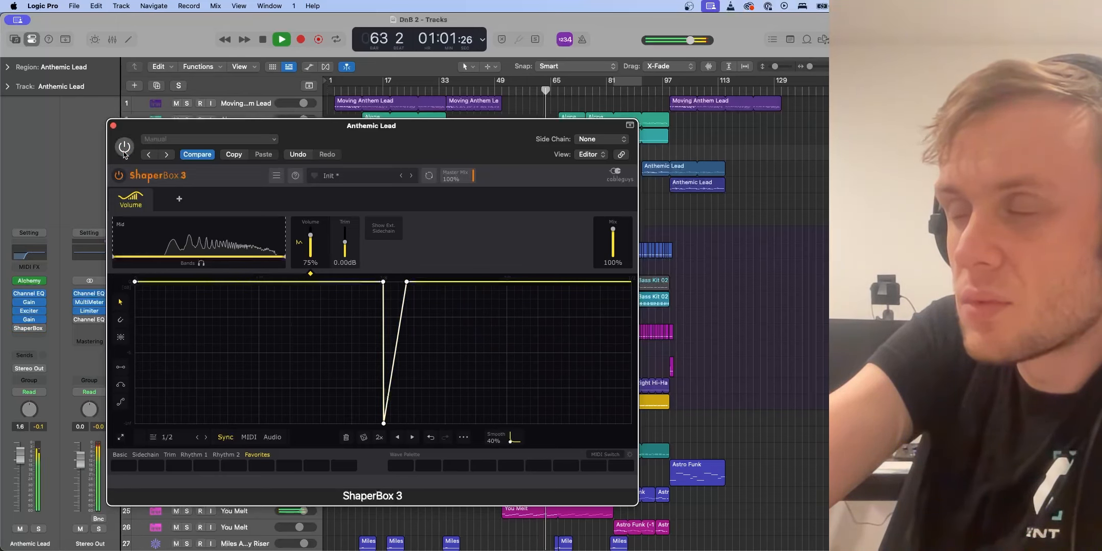
pyautogui.click(124, 149)
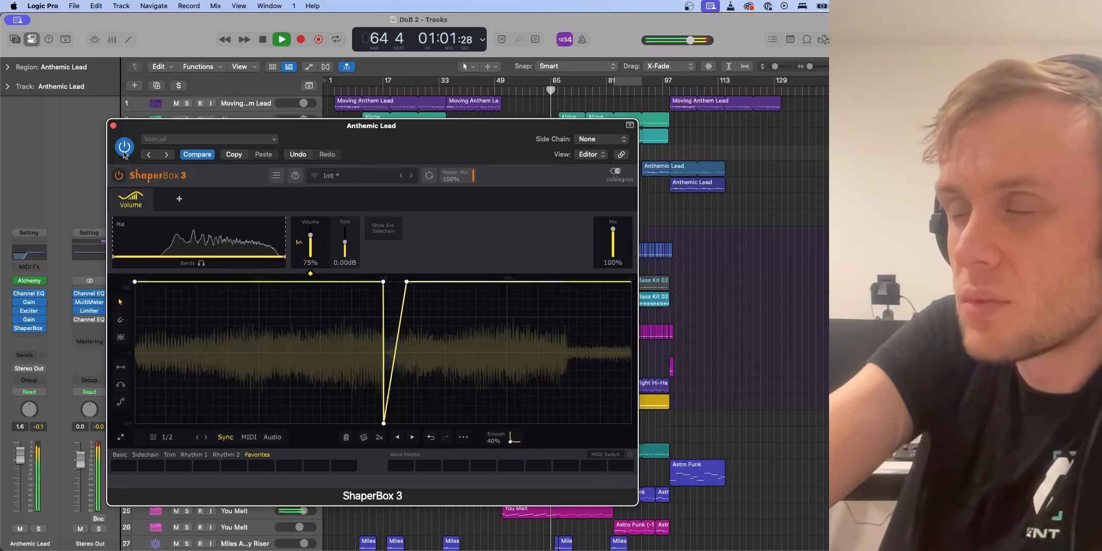
pyautogui.click(124, 149)
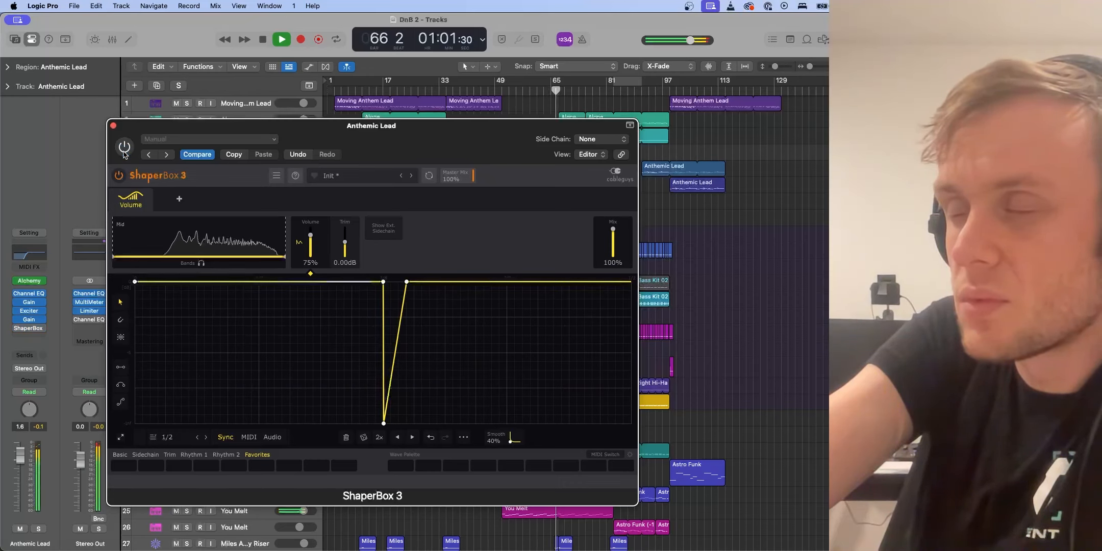
pyautogui.press('space')
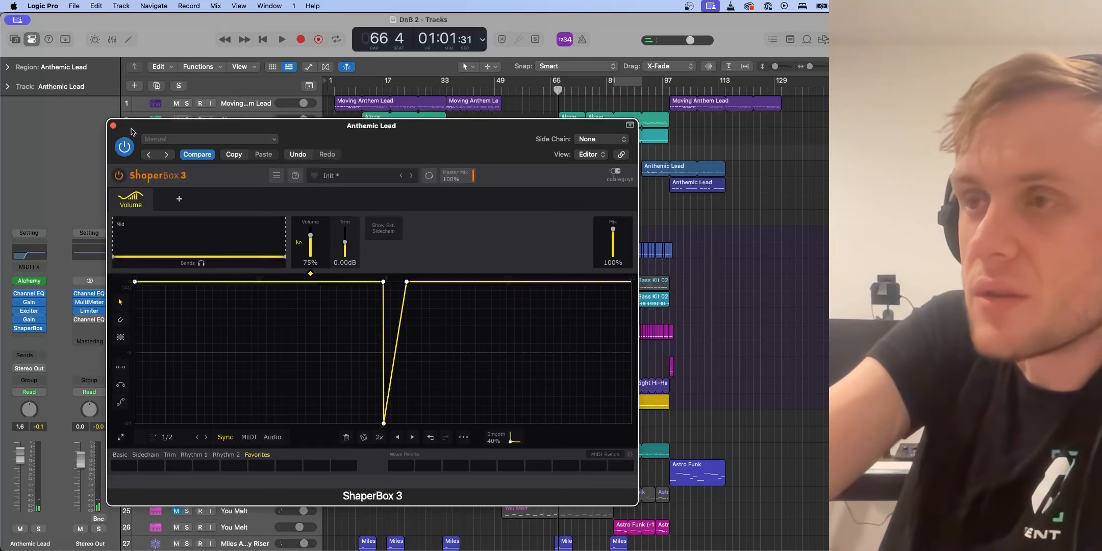
pyautogui.click(127, 142)
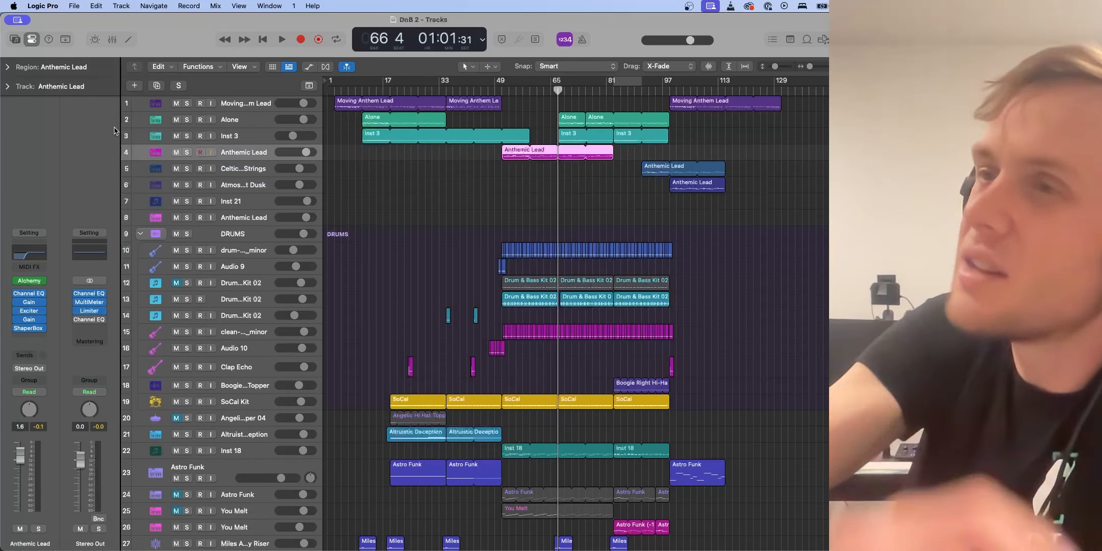
pyautogui.click(114, 126)
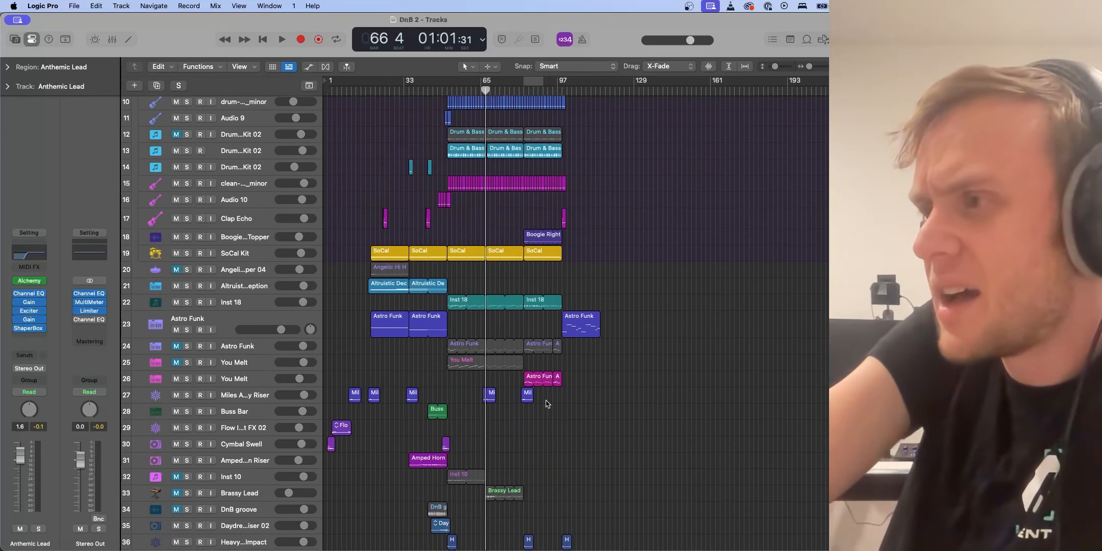
# Zoom in horizontally on the arrangement around the Anthemic Lead section near bar 65
pyautogui.scroll(5, 585, 291)
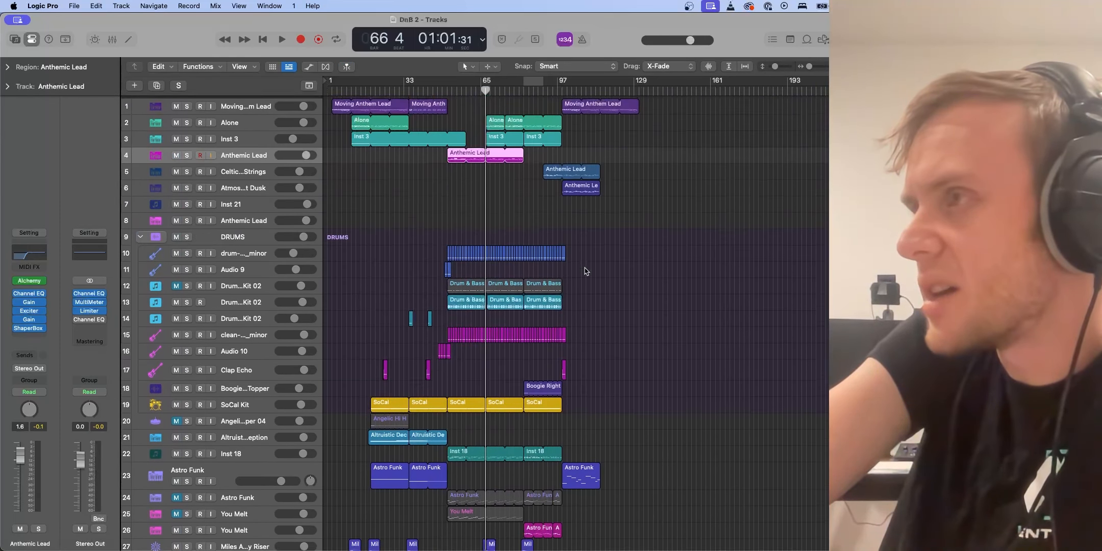
pyautogui.scroll(-12, 575, 452)
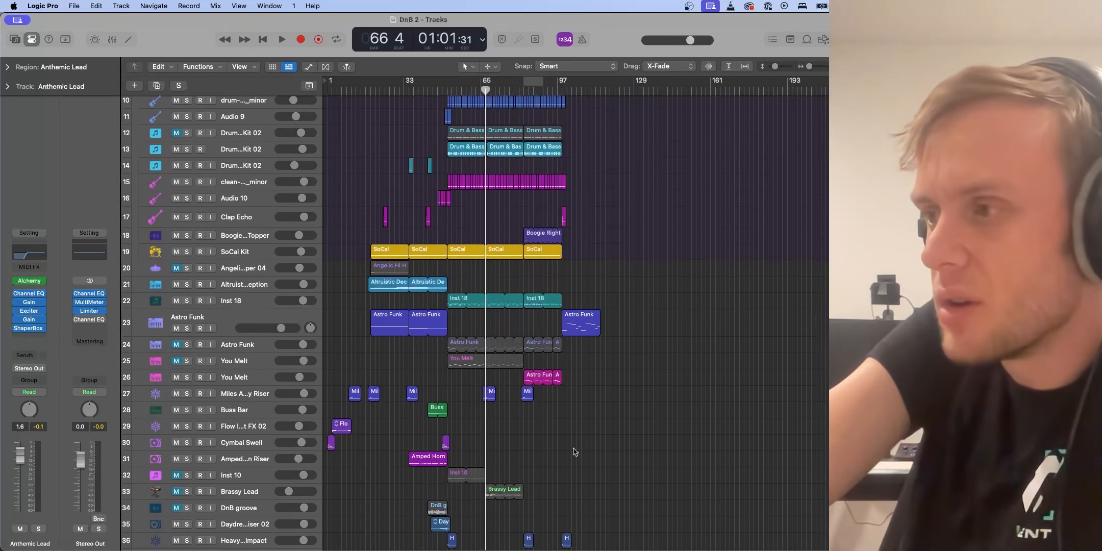
pyautogui.scroll(12, 575, 452)
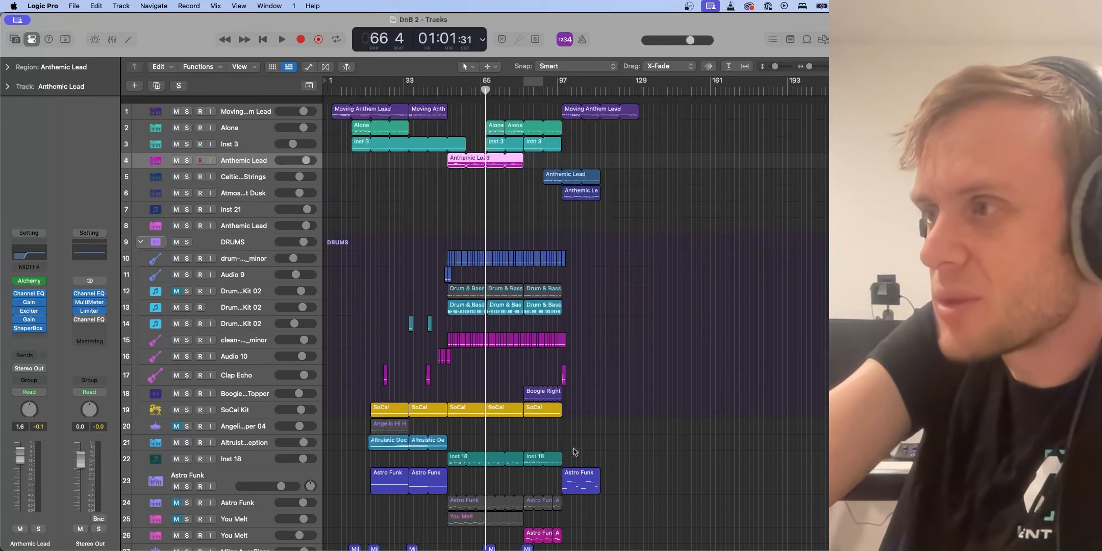
pyautogui.press('super+Right')
pyautogui.press('super+Right')
pyautogui.press('super+Right')
pyautogui.press('super+Right')
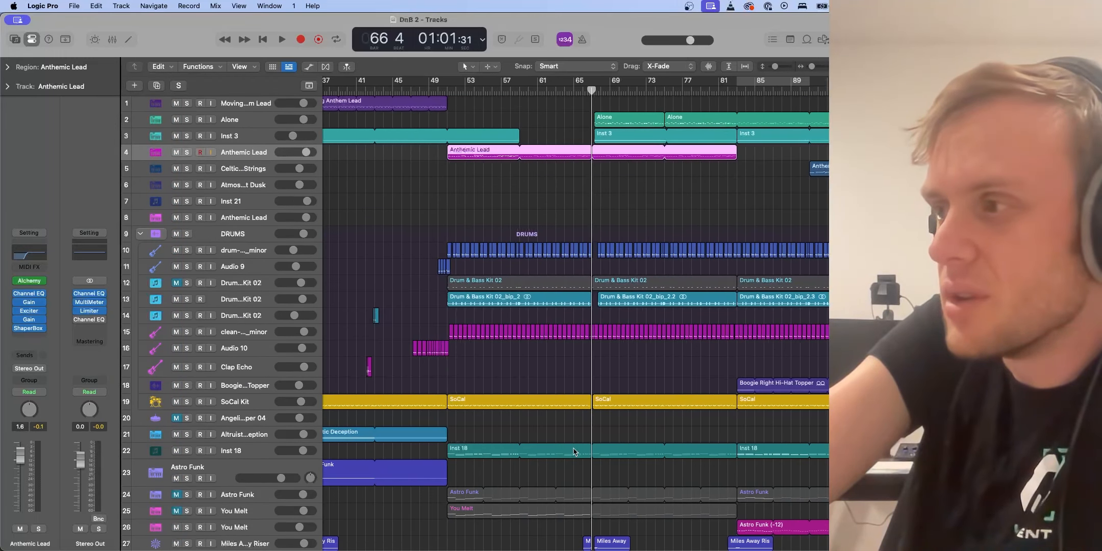